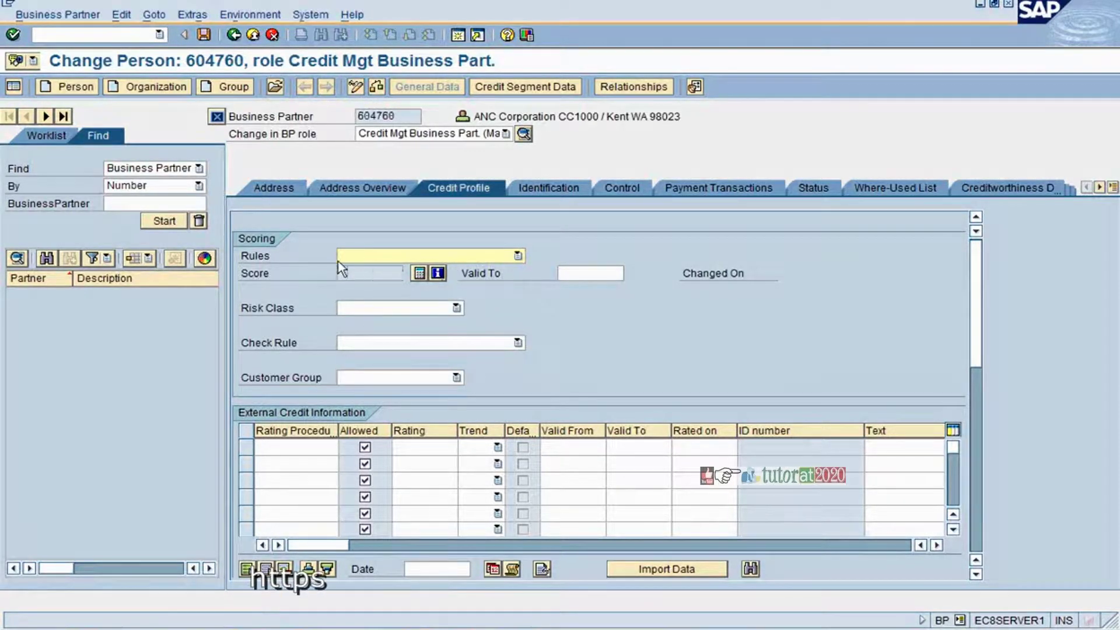
Calculate the partner's credit score, then list the available scoring rules for the Rules field.
left_click(261, 256)
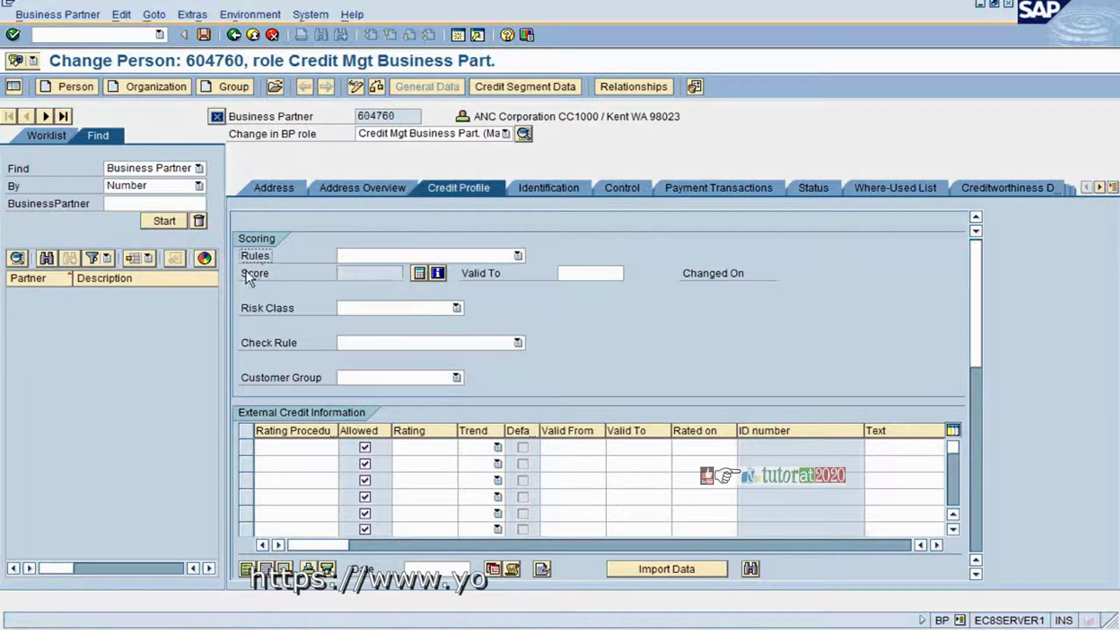
left_click(419, 272)
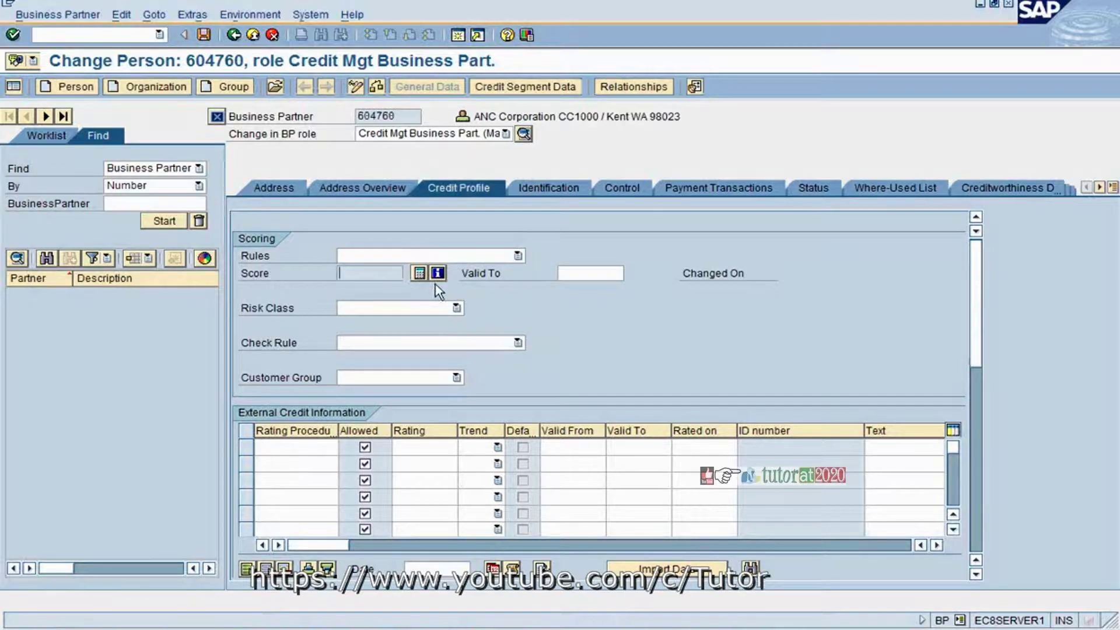
left_click(257, 255)
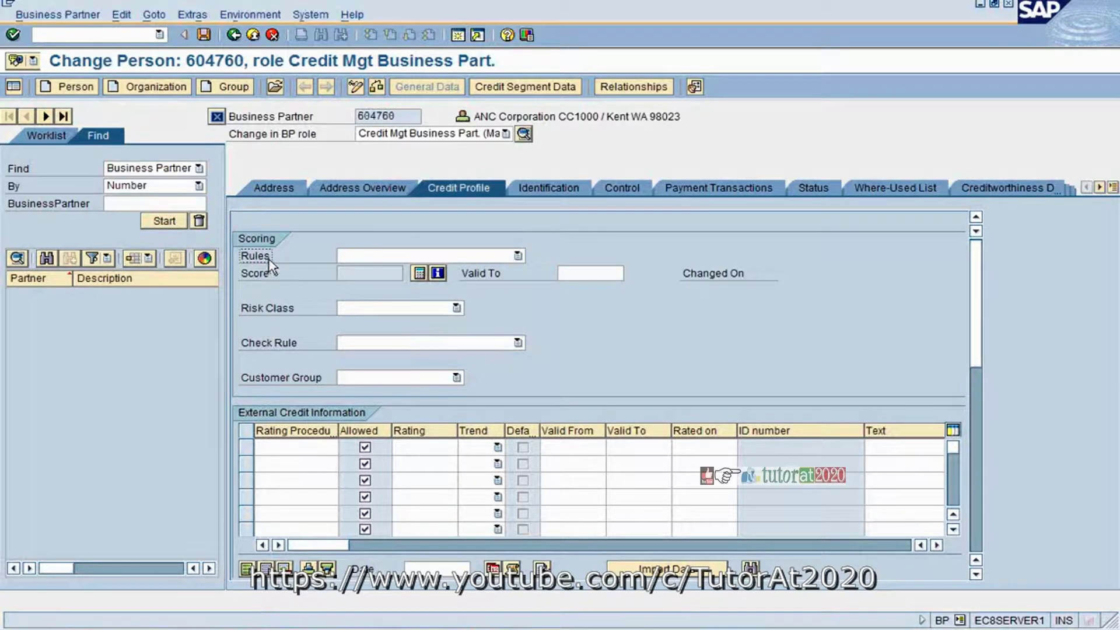
left_click(518, 256)
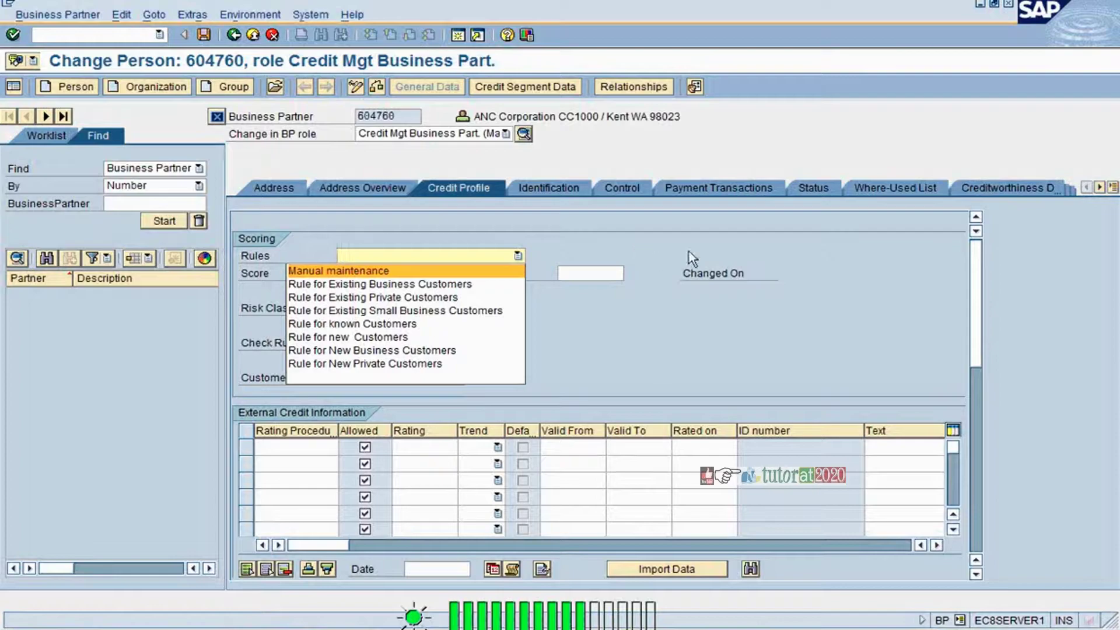
Close the scoring rules list without choosing a rule and select the Business Partner number.
left_click(723, 243)
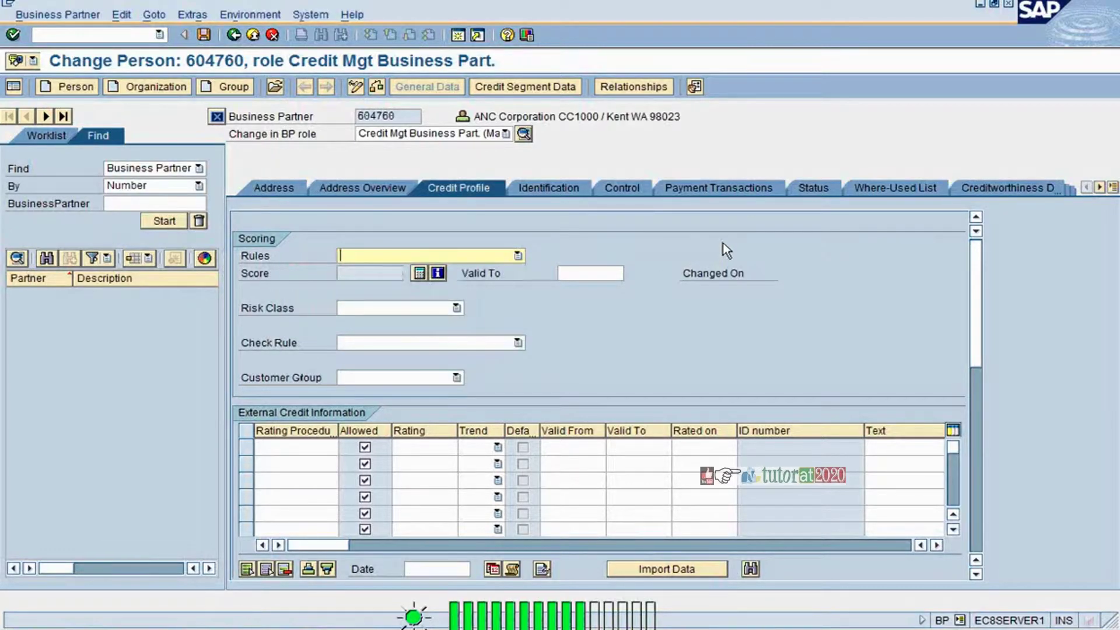
left_click(518, 256)
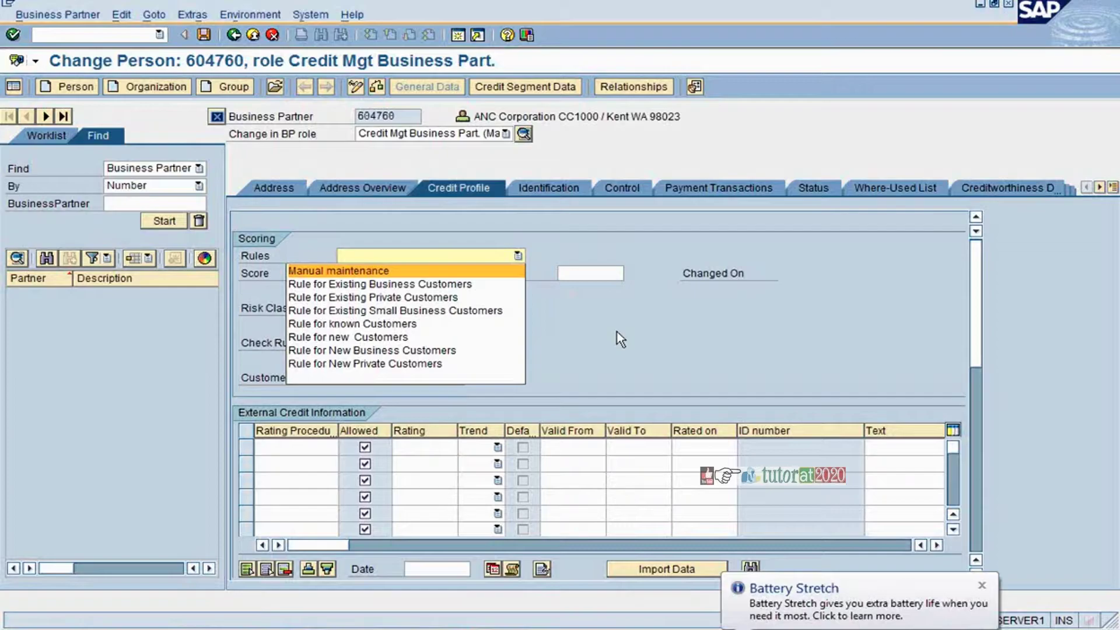
left_click(415, 119)
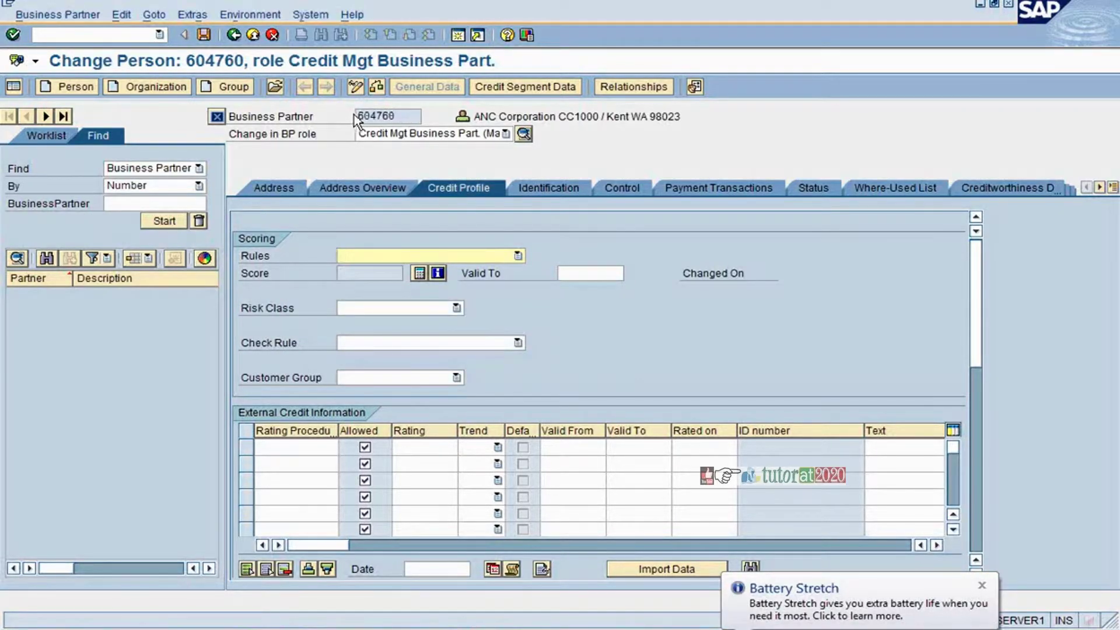
left_click_drag(355, 114, 403, 115)
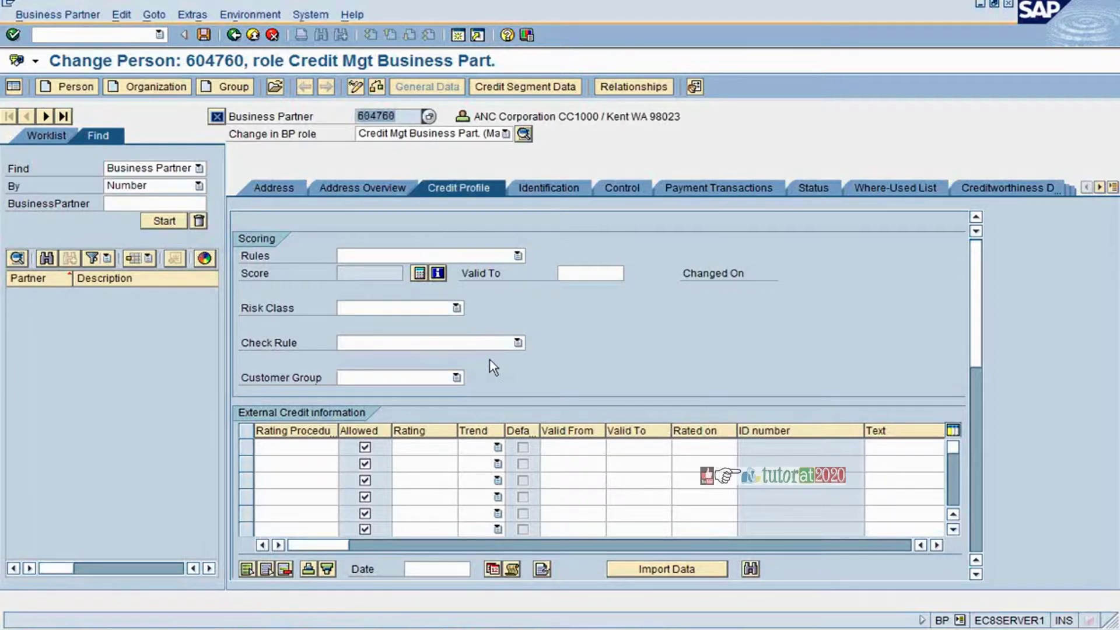
left_click(369, 311)
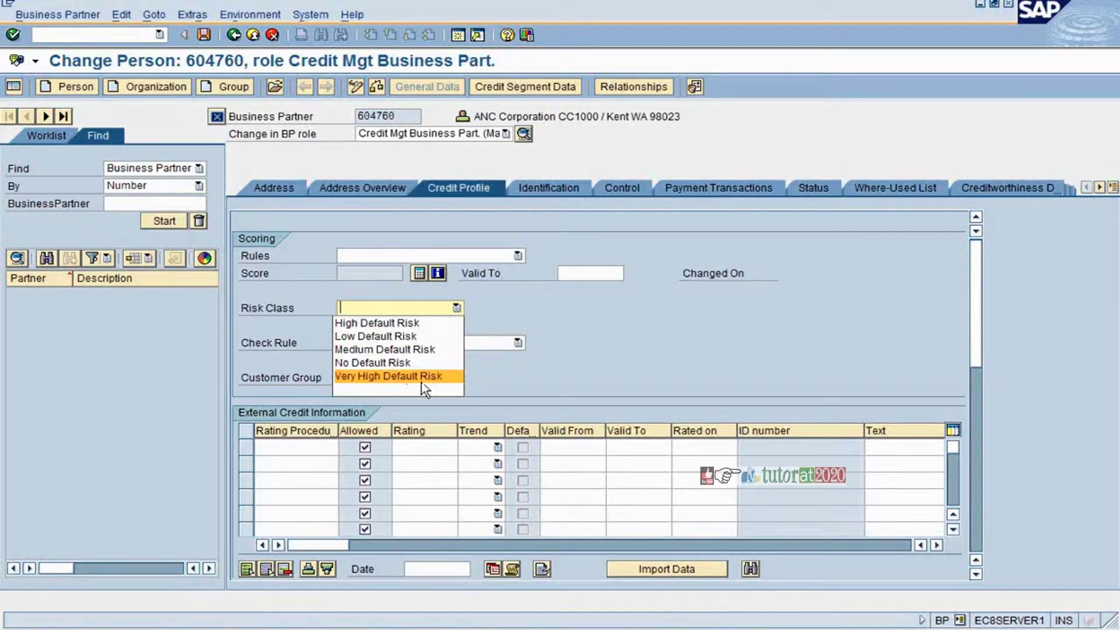
left_click(533, 381)
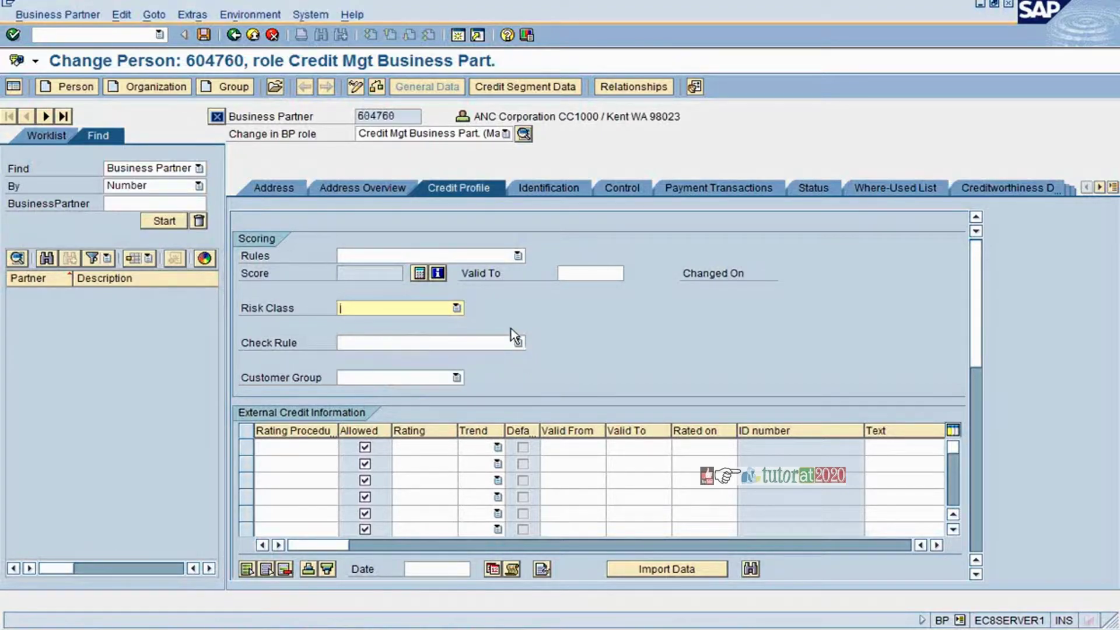
List the credit check rules, Z1 Credit Limit Check - Dunning through 99 No Credit Limit Check.
left_click(518, 343)
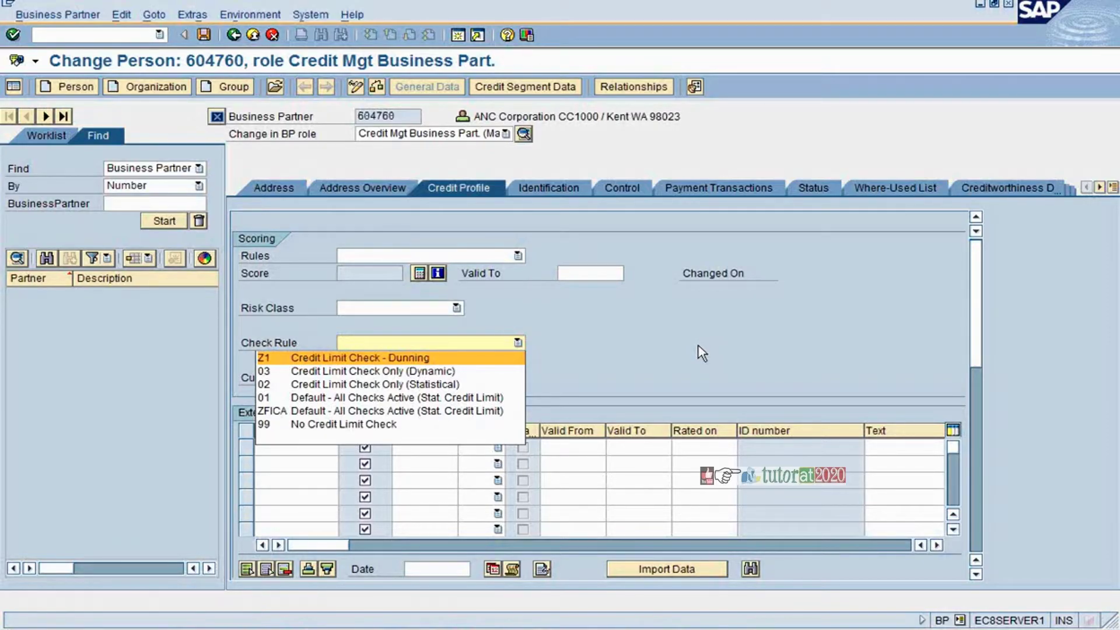
left_click(721, 367)
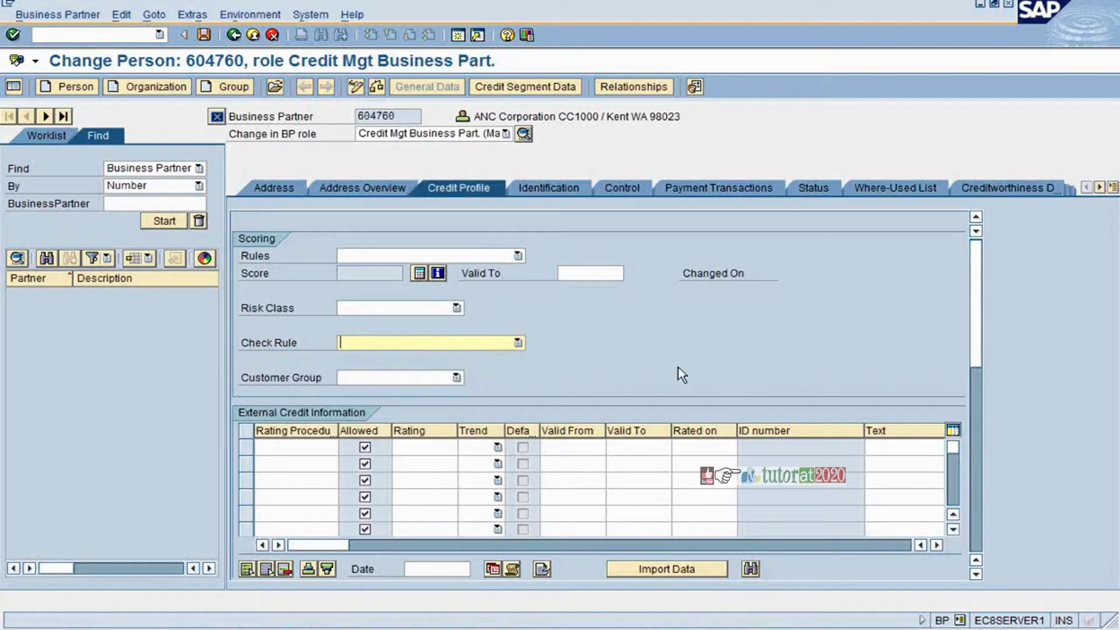
left_click(457, 378)
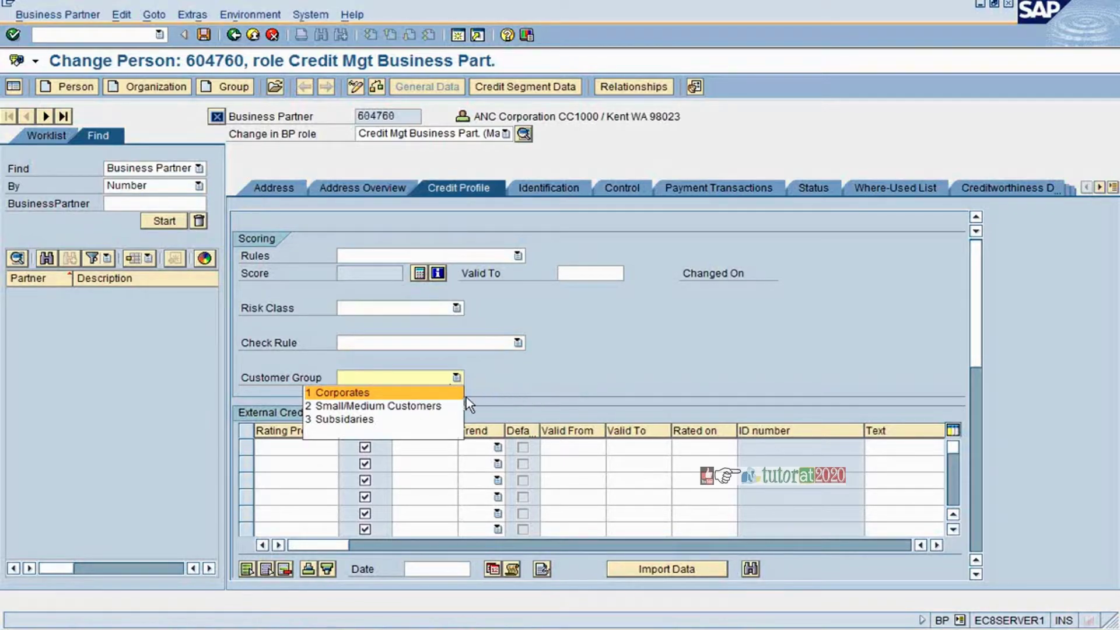
left_click(290, 381)
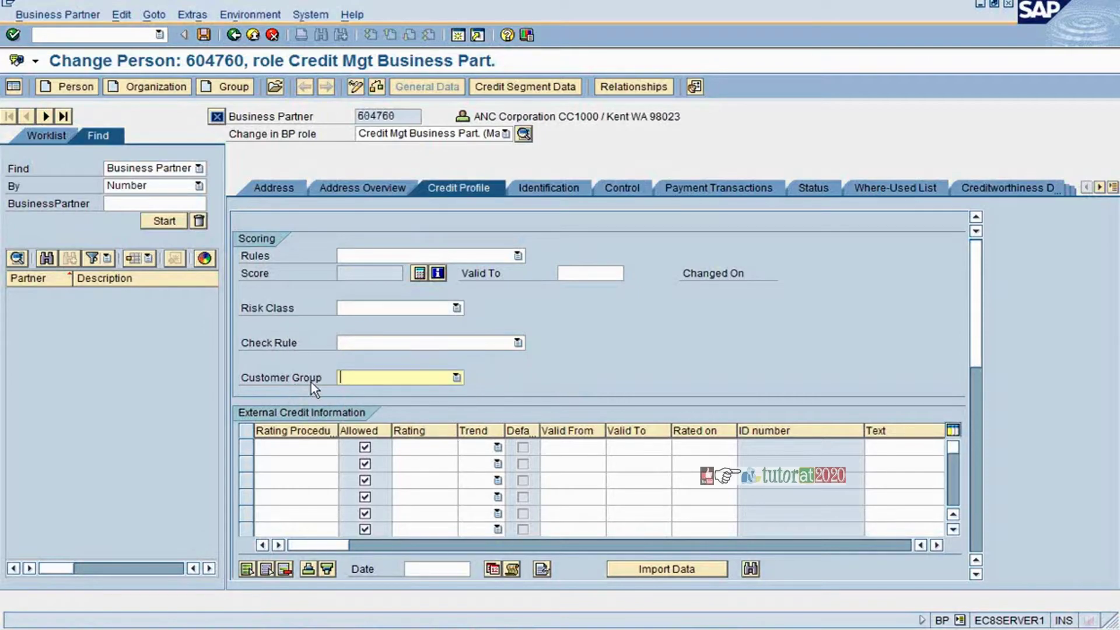
left_click(307, 446)
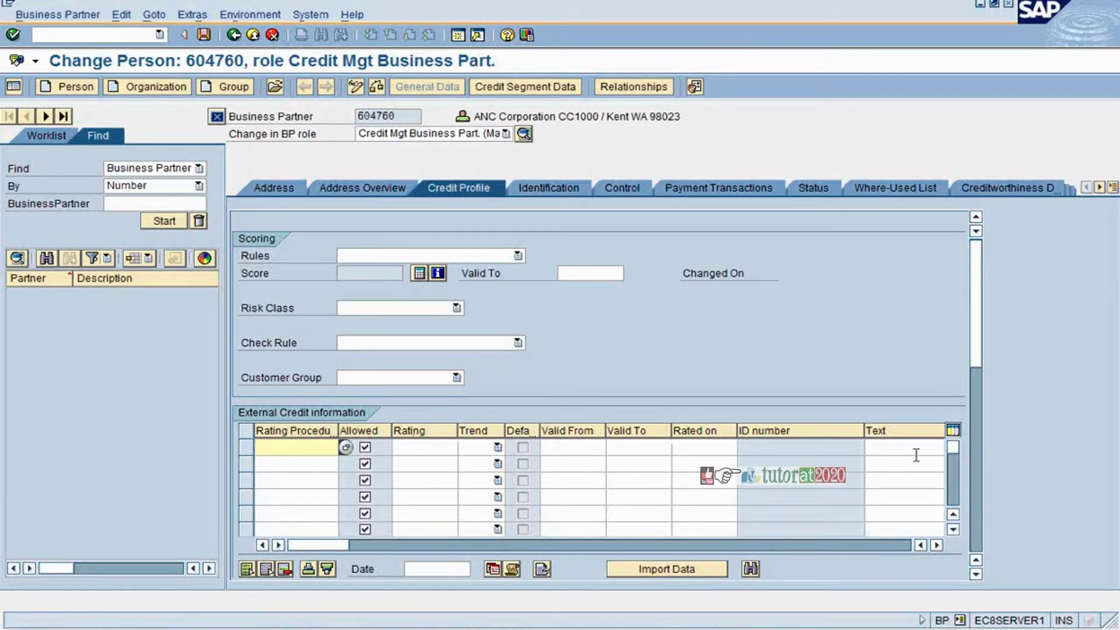
Choose D&B Cap as the external credit rating procedure from the value help.
left_click(346, 447)
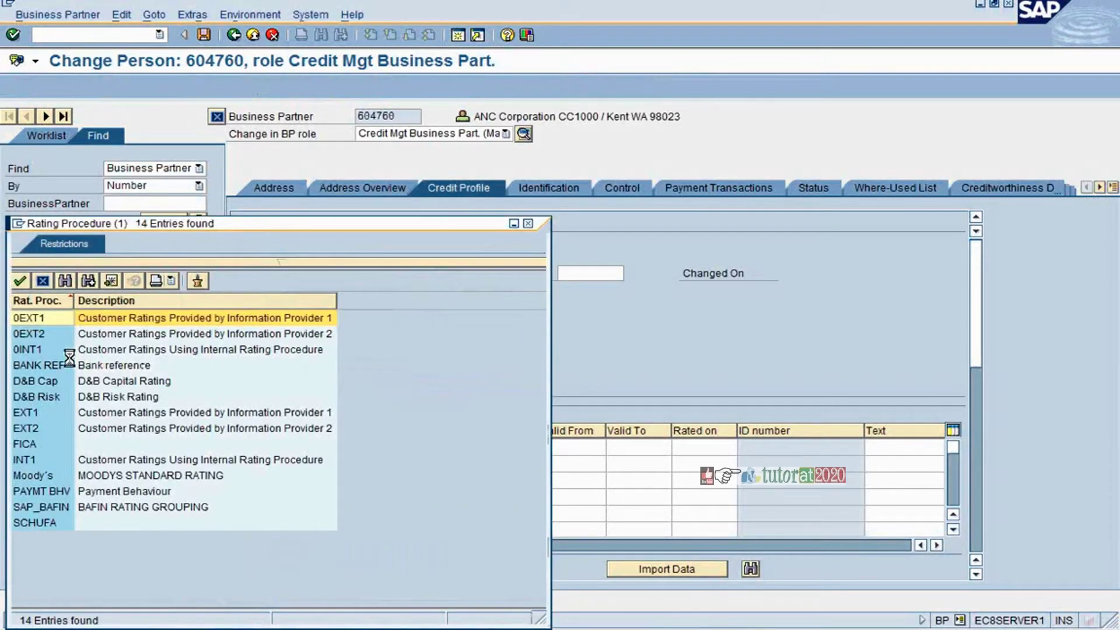
left_click(50, 383)
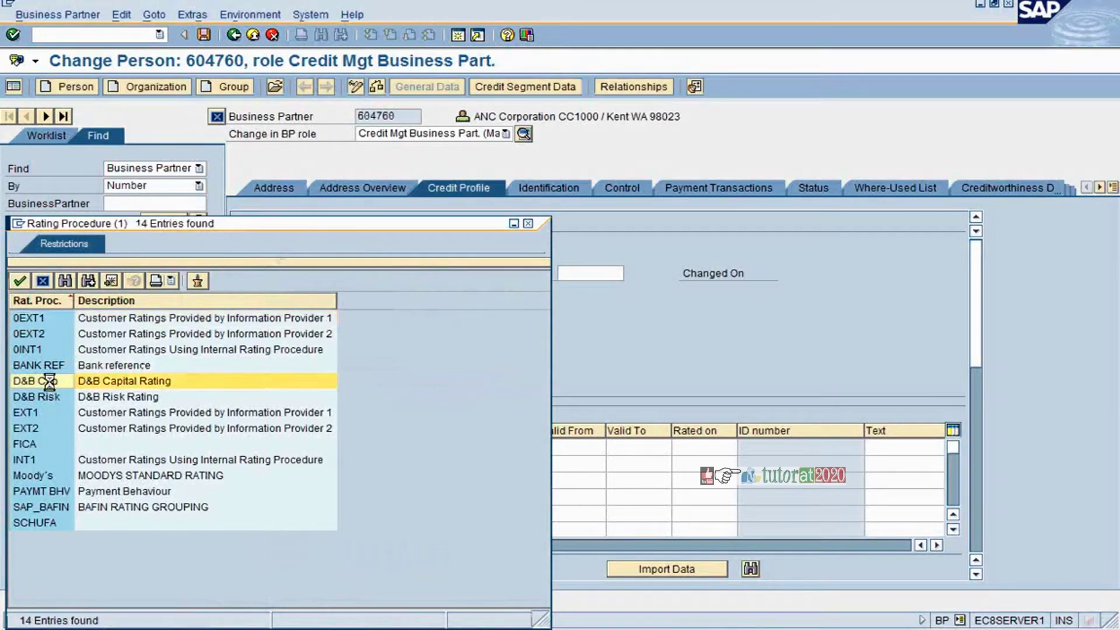
double_click(50, 381)
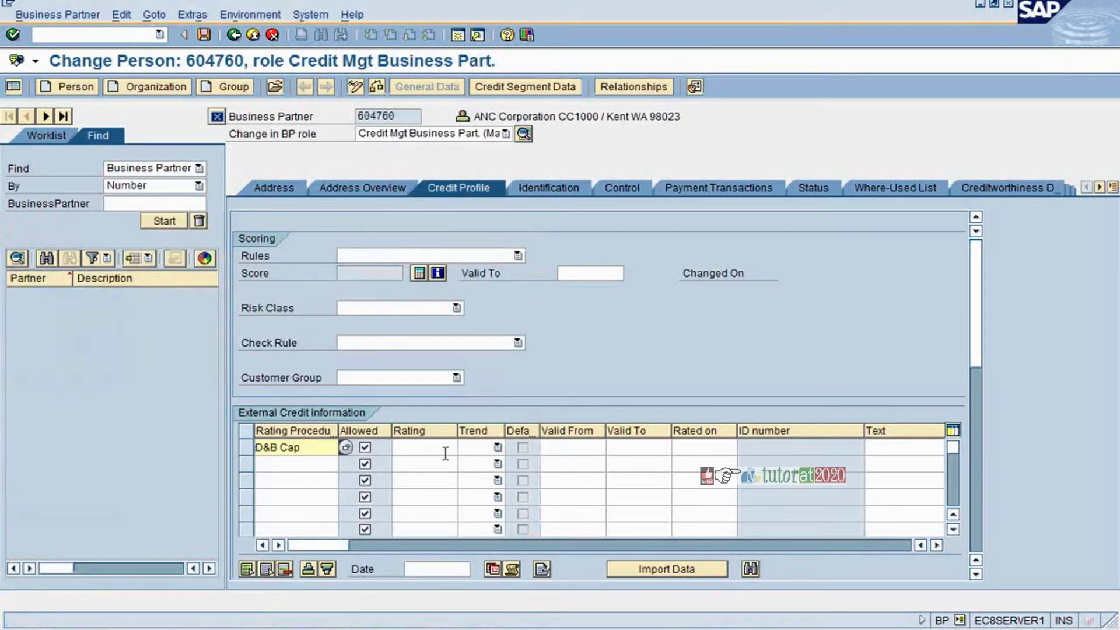
Delete the D&B Cap rating procedure so the external credit row is empty again.
left_click(445, 450)
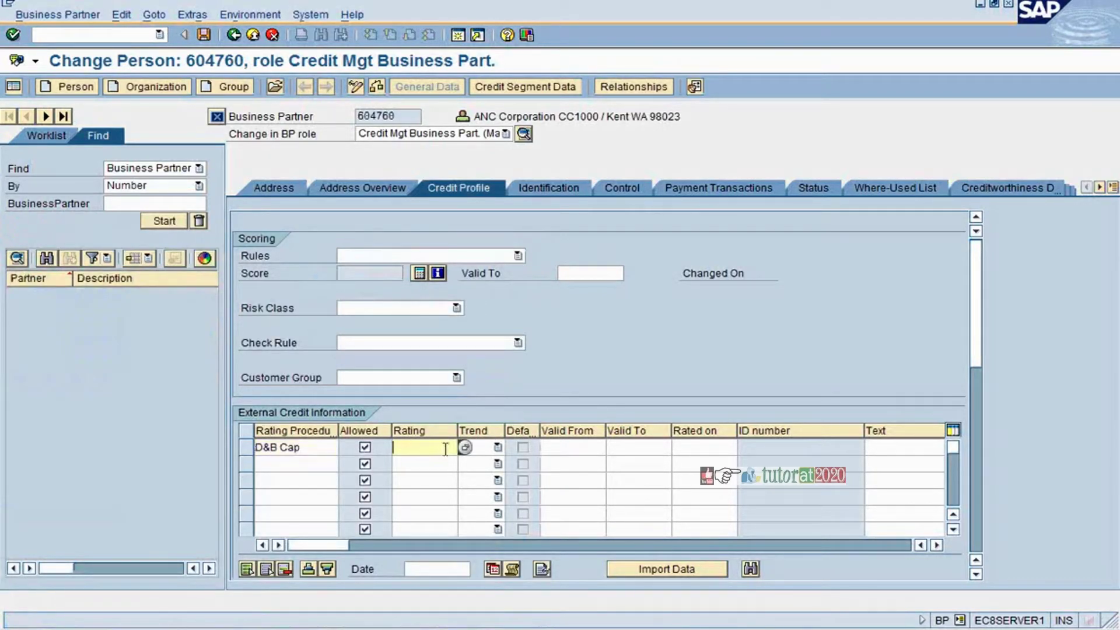
left_click(576, 447)
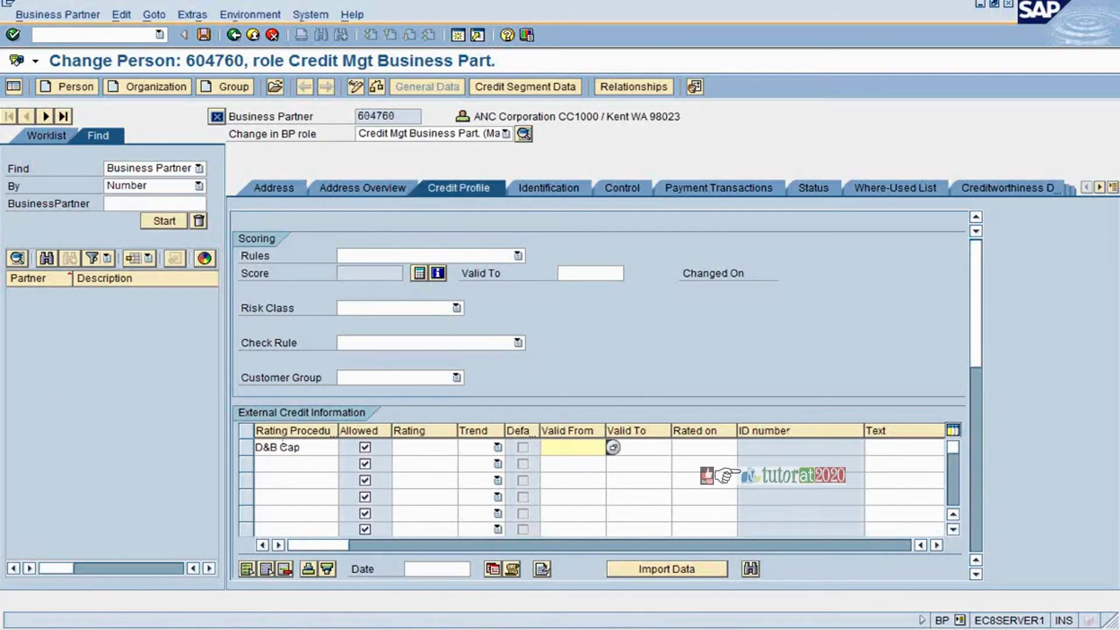
left_click(320, 448)
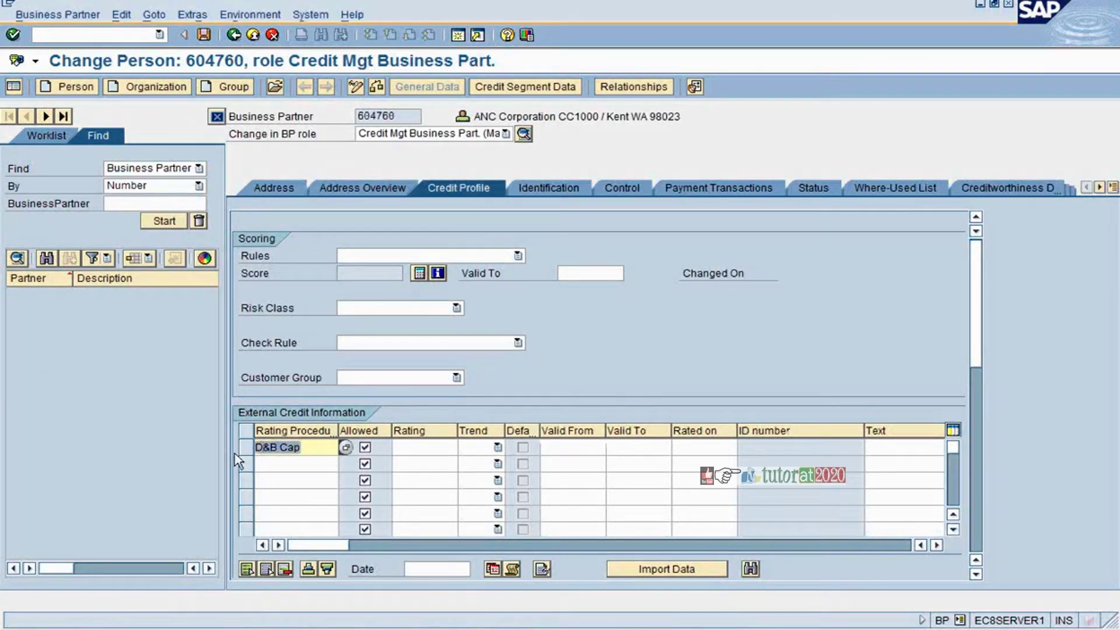
key("Delete")
scroll(968, 490, "down", 5)
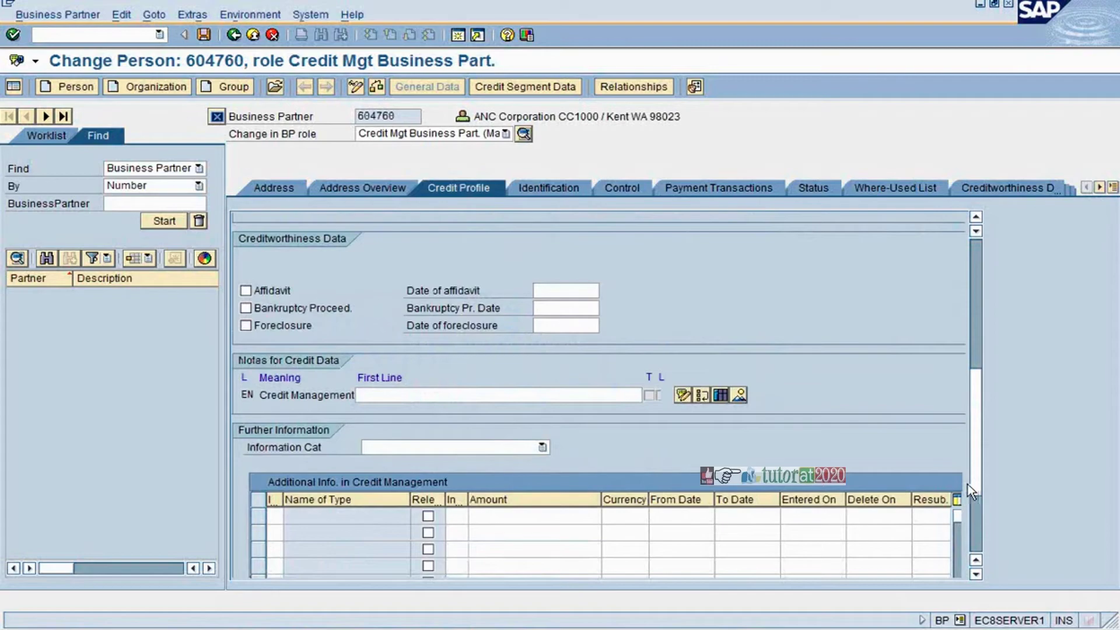
scroll(967, 484, "up", 1)
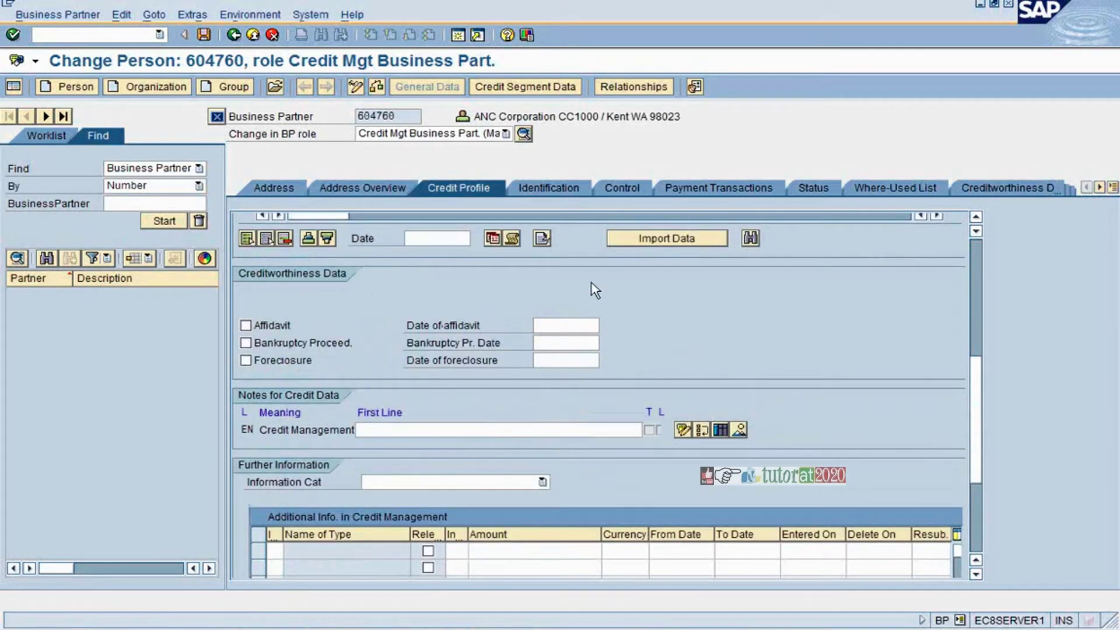
left_click(975, 215)
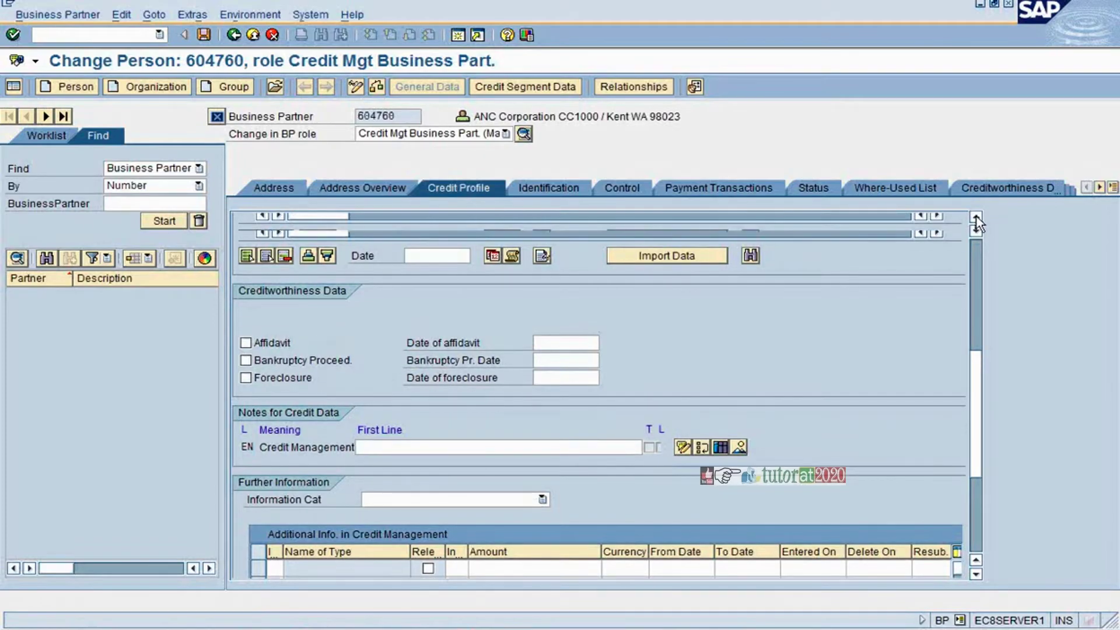
left_click(976, 216)
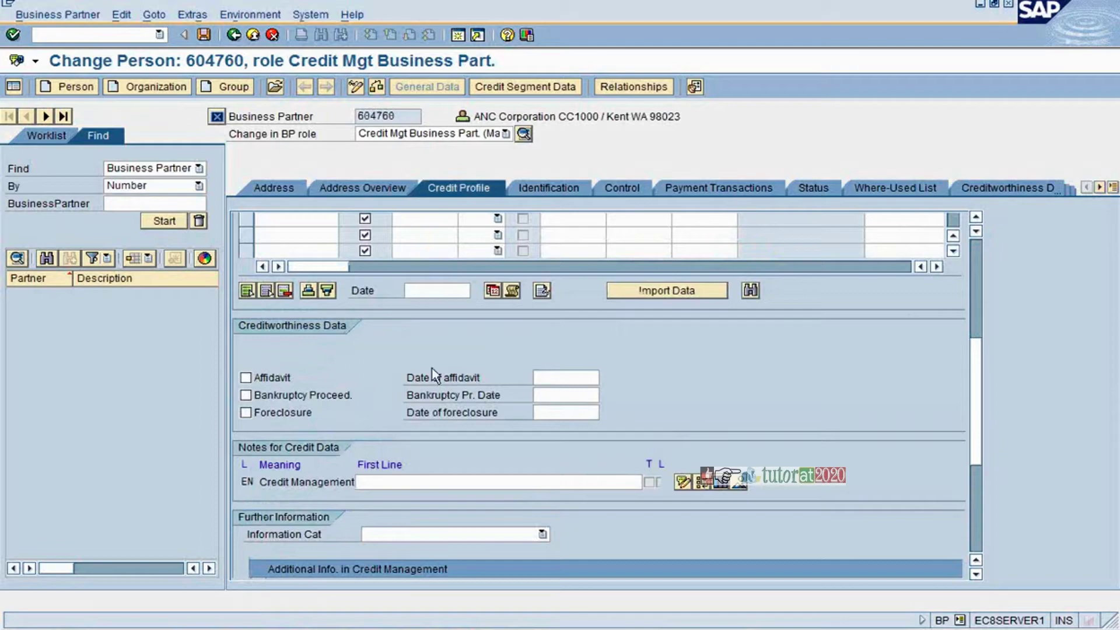
left_click(283, 376)
left_click(280, 380)
left_click(283, 396)
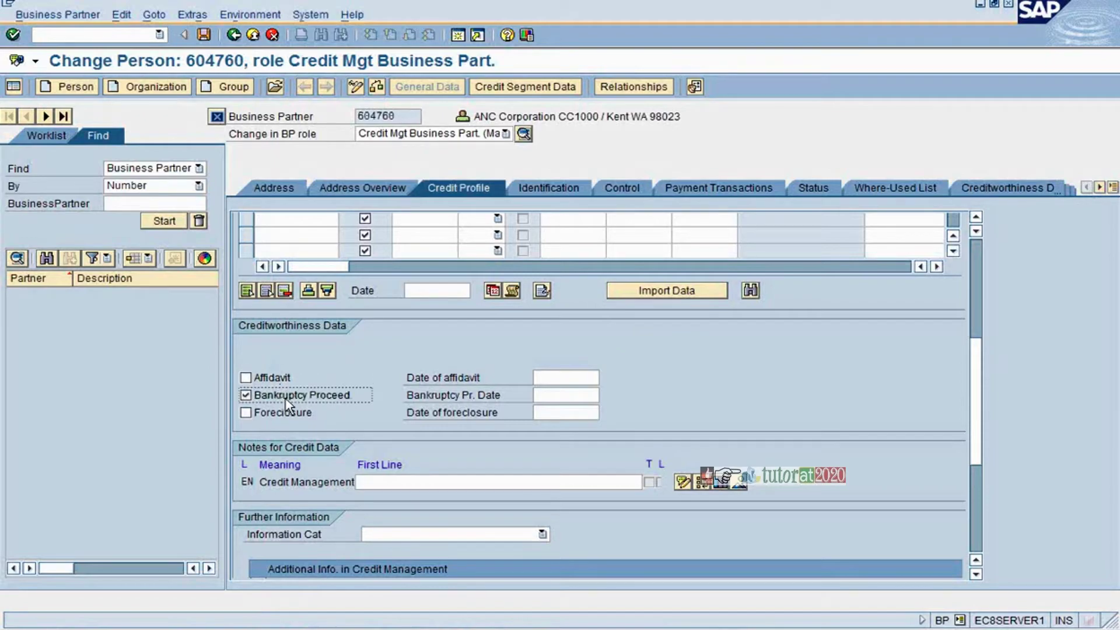
left_click(245, 395)
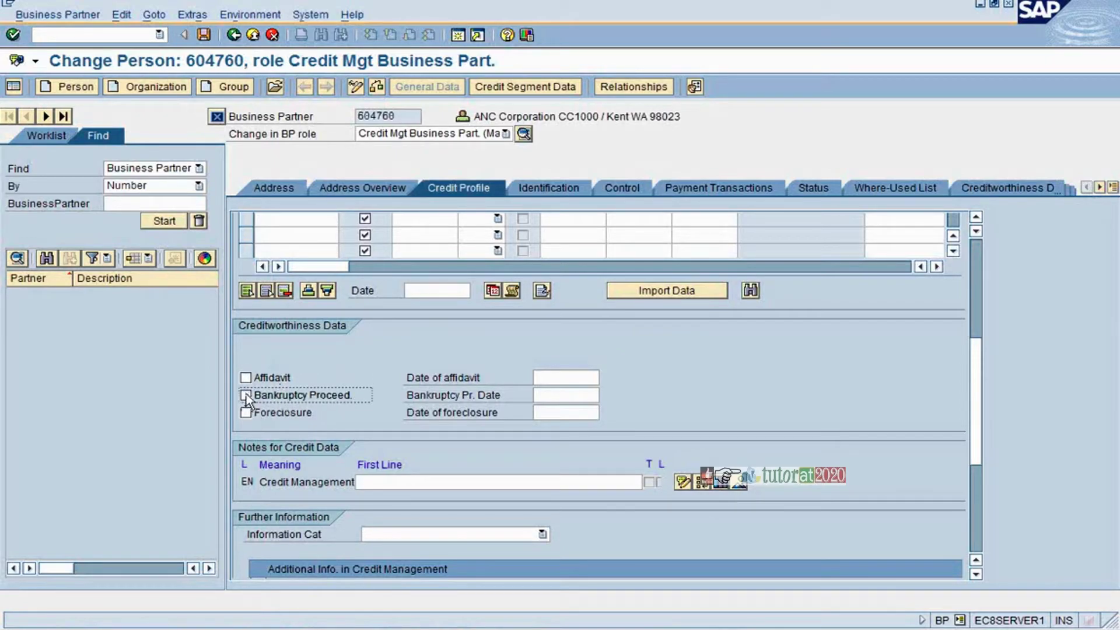
left_click(273, 414)
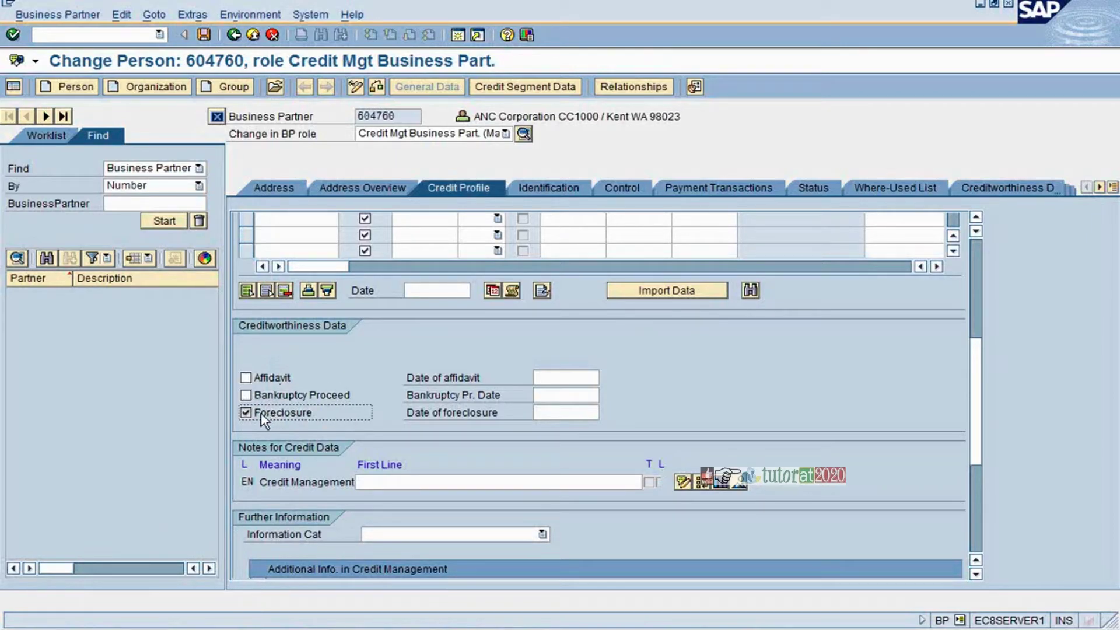
left_click(265, 416)
left_click(566, 380)
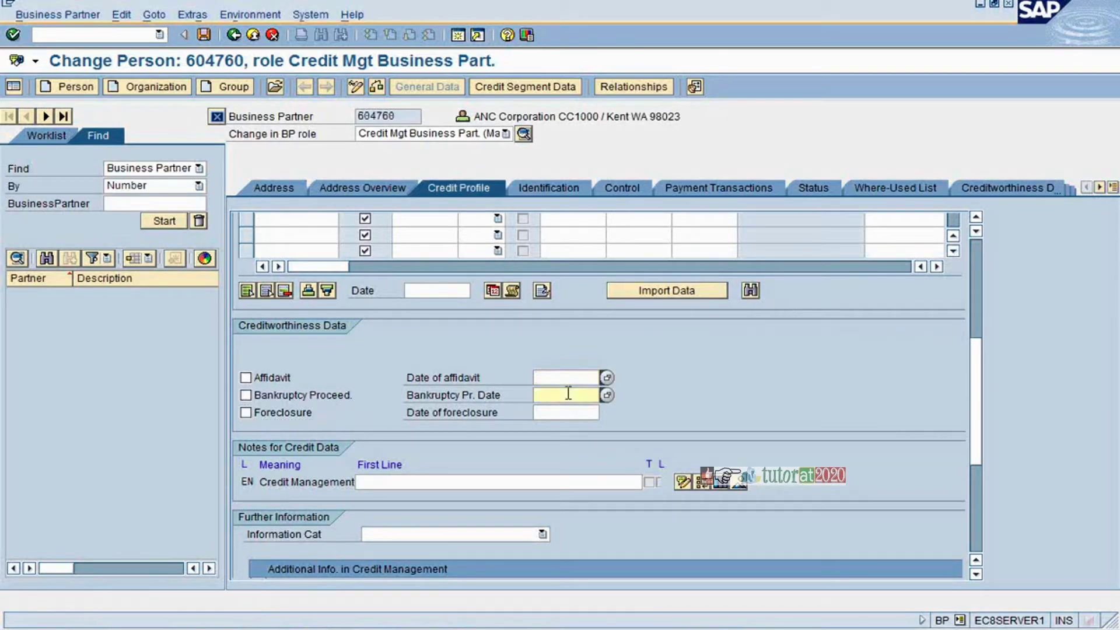
left_click(290, 415)
left_click(251, 415)
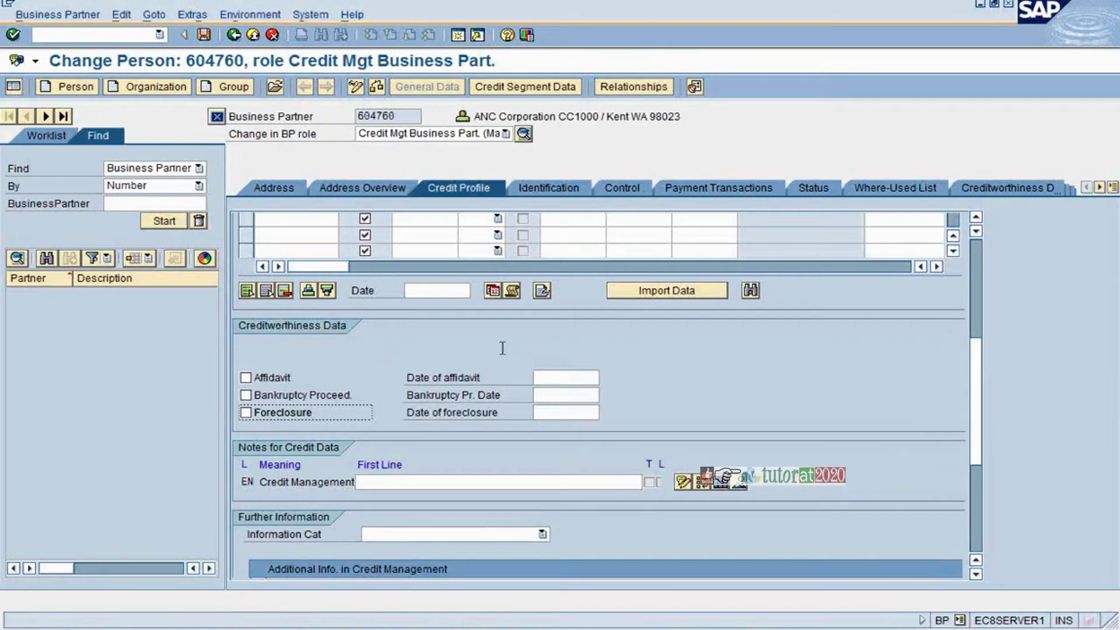
left_click(567, 378)
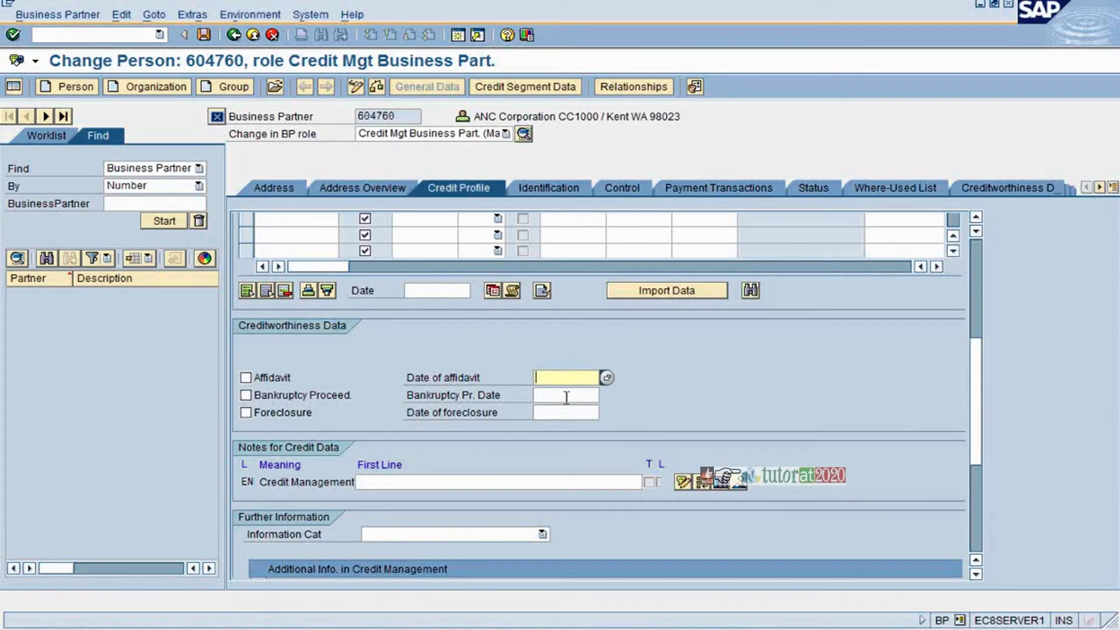
left_click(566, 395)
left_click(563, 412)
left_click(565, 395)
left_click(566, 378)
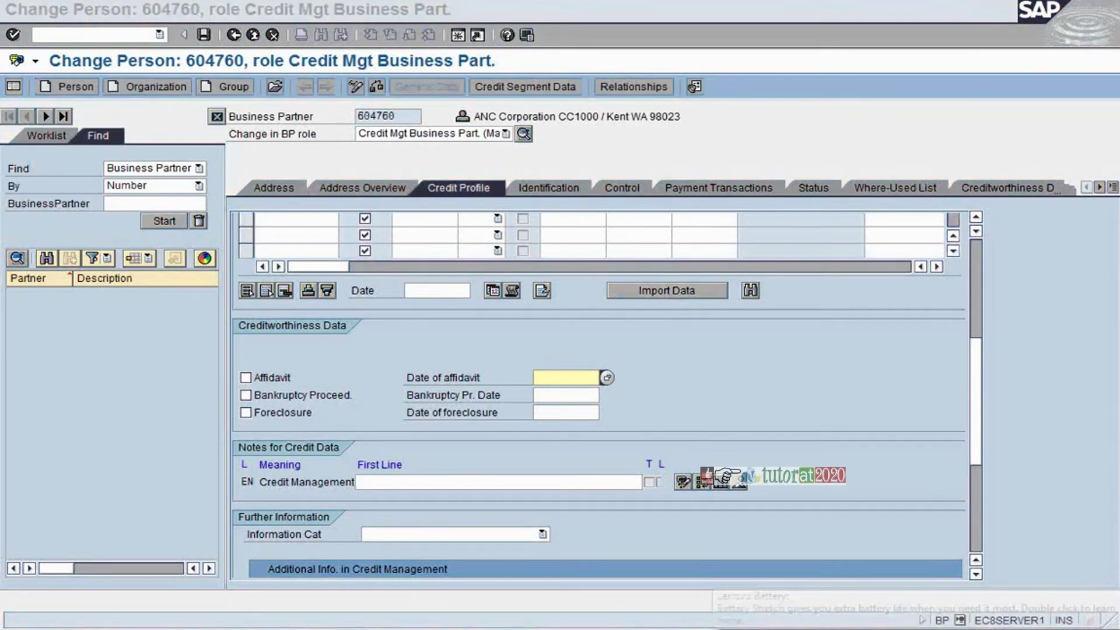
left_click(805, 463)
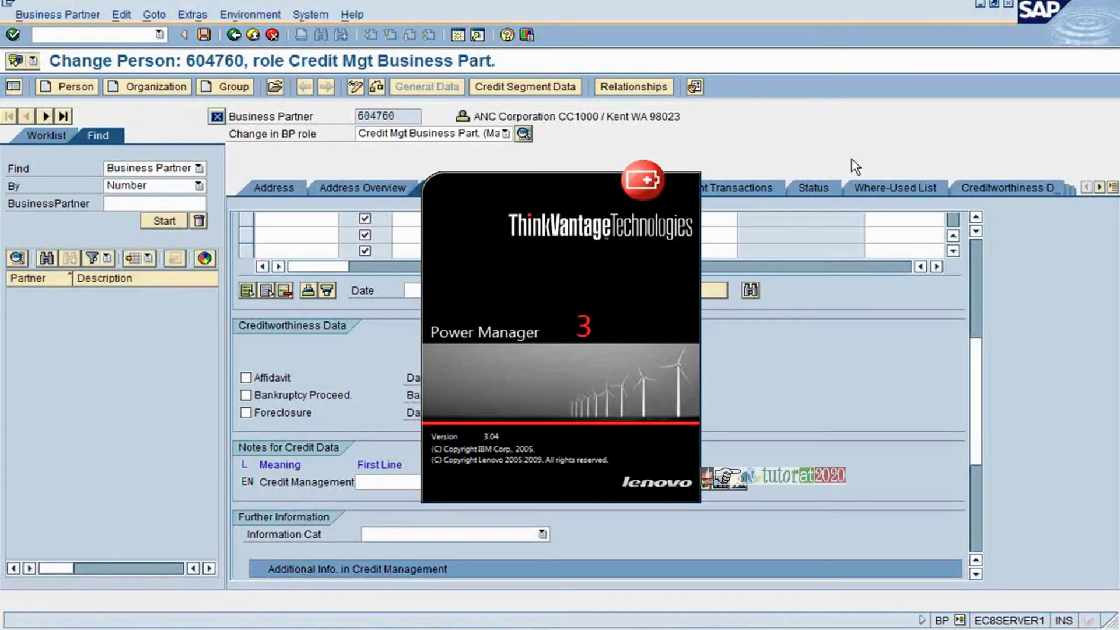
left_click(284, 379)
left_click(284, 395)
left_click(274, 379)
left_click(273, 395)
left_click(274, 412)
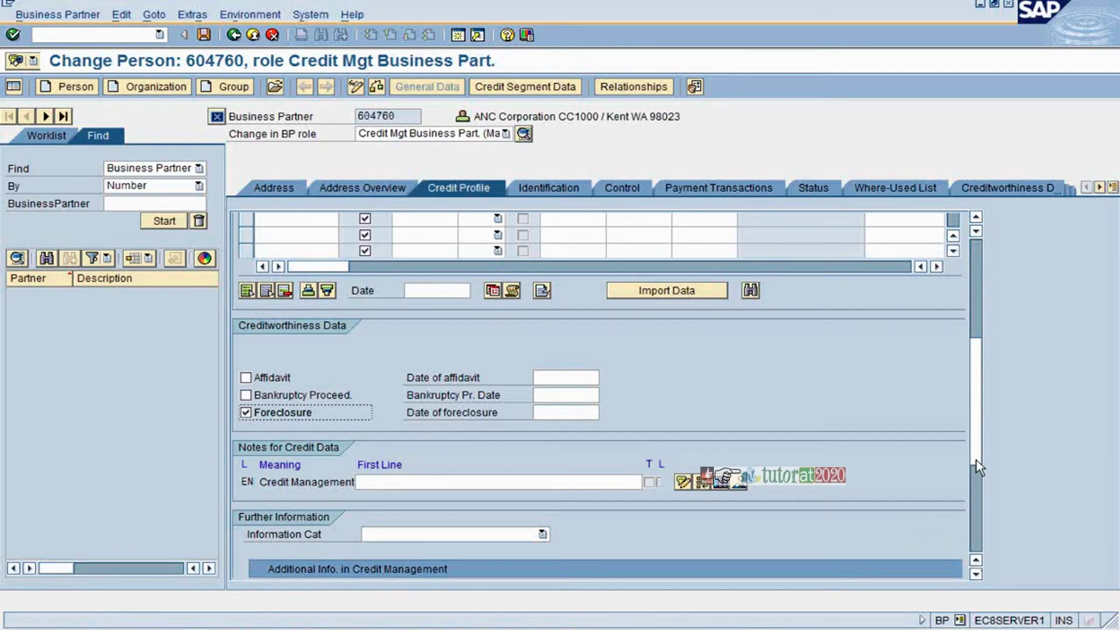
Open the long text of the Credit Management note line, triggering a Warning prompt.
scroll(976, 460, "down", 1)
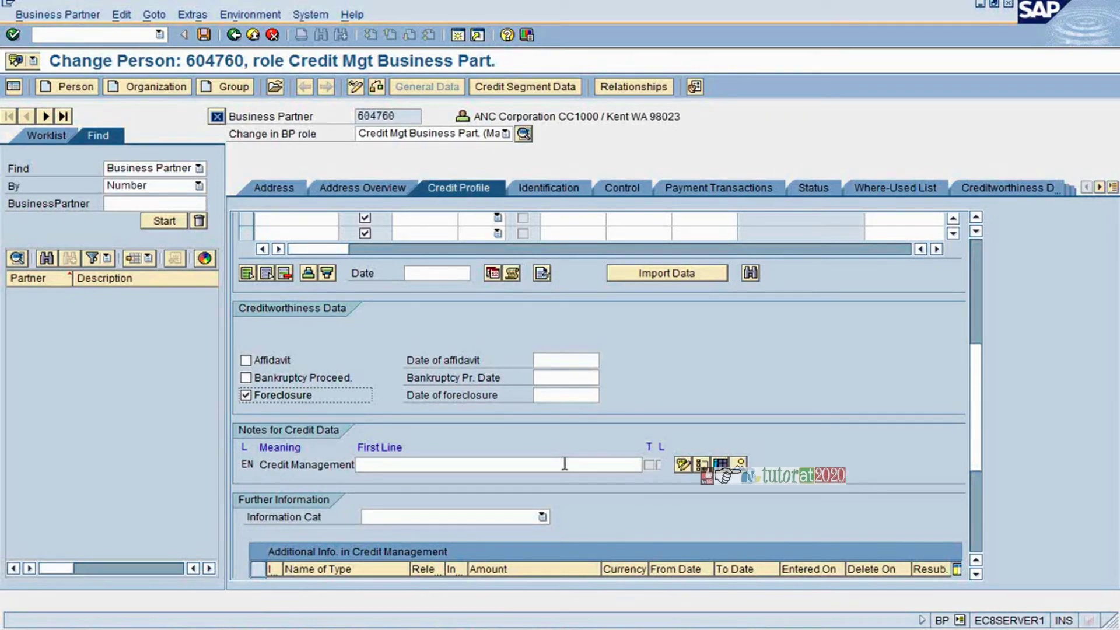
left_click(345, 465)
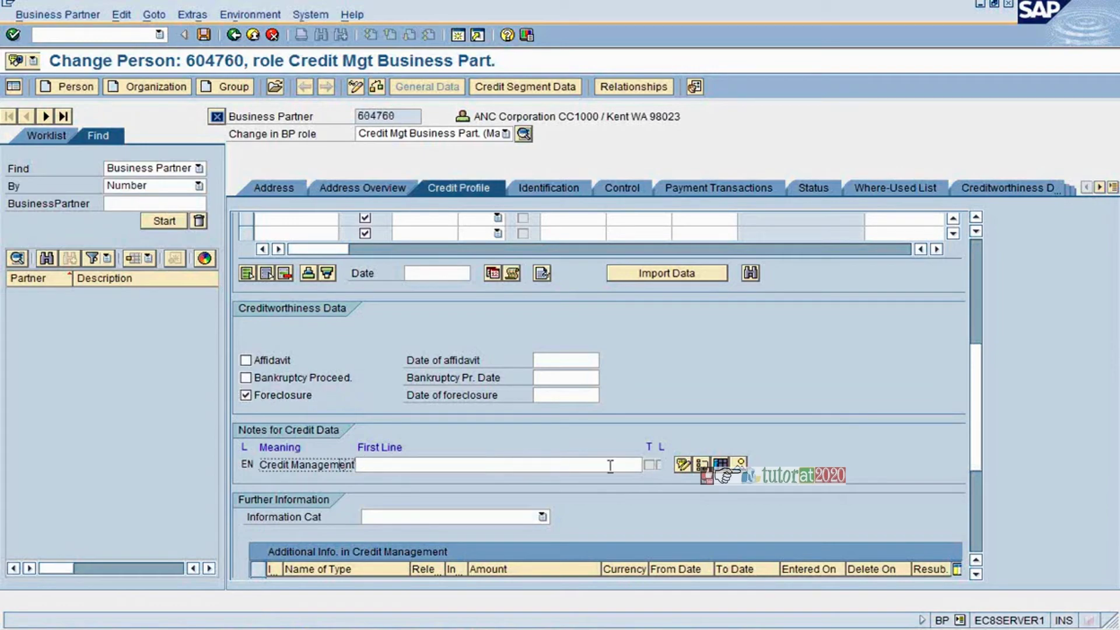
left_click(686, 465)
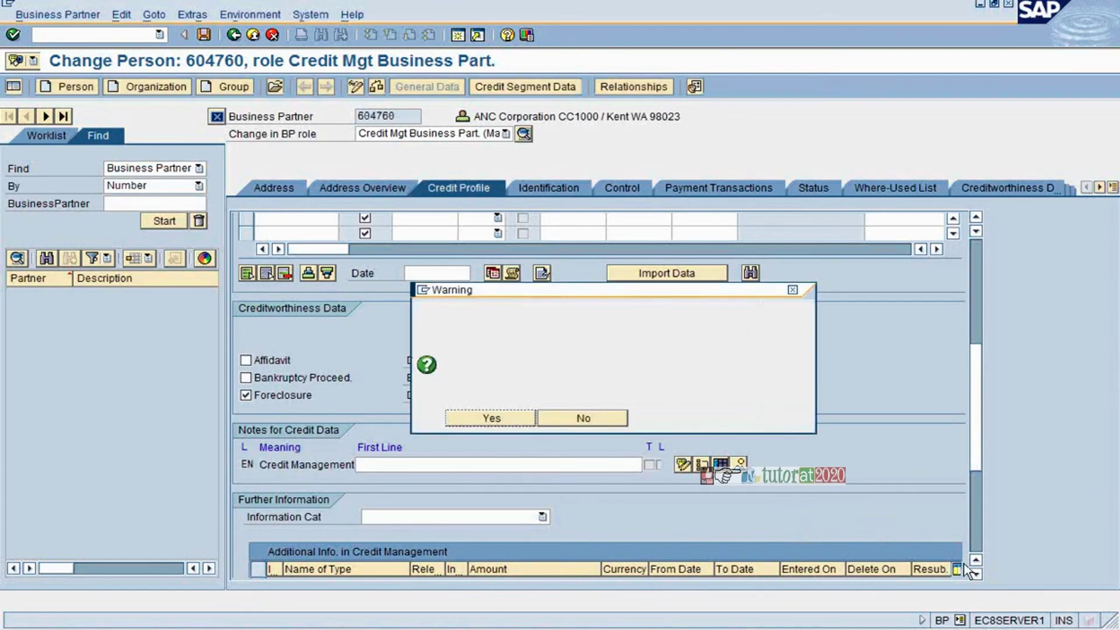
Decline the warning and enter the note 'This customer has fore xx according. Legal'.
left_click(588, 422)
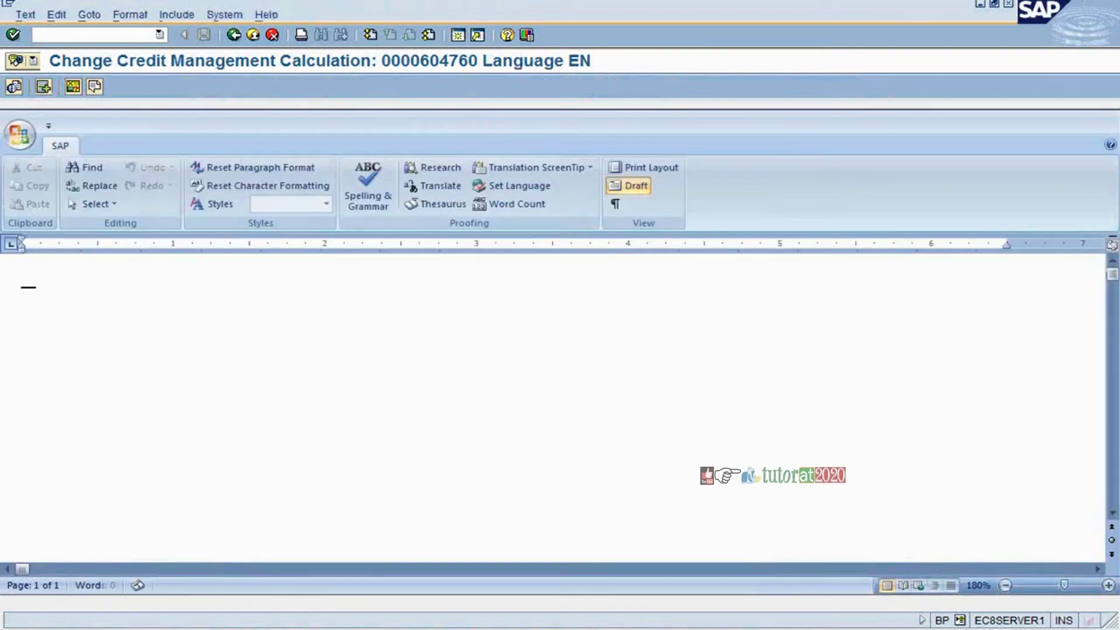
type("This custo")
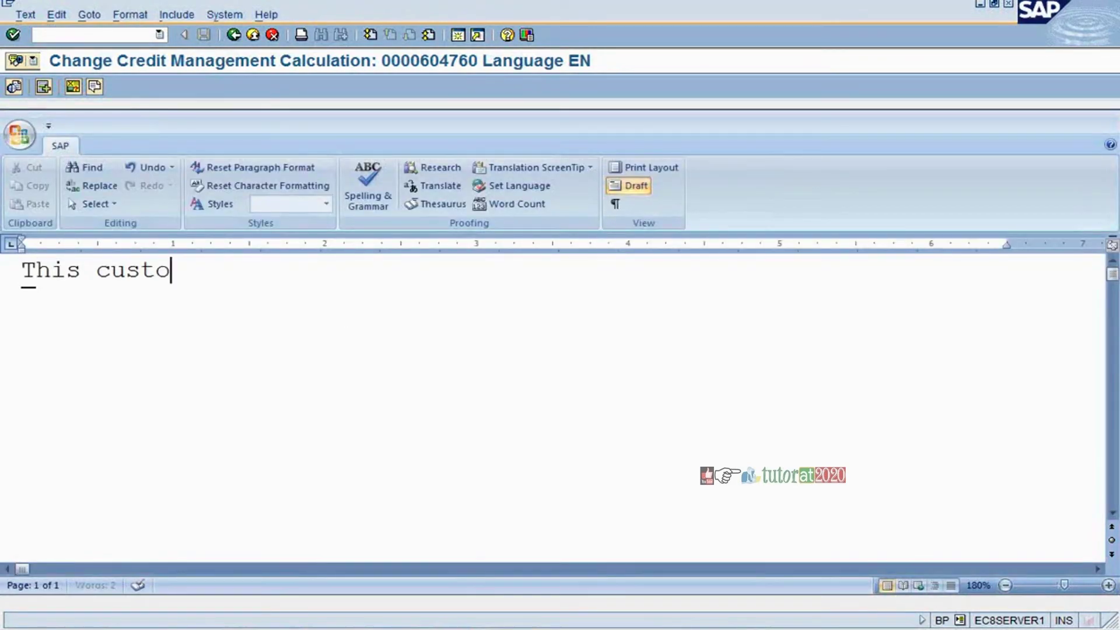
type("mer has ")
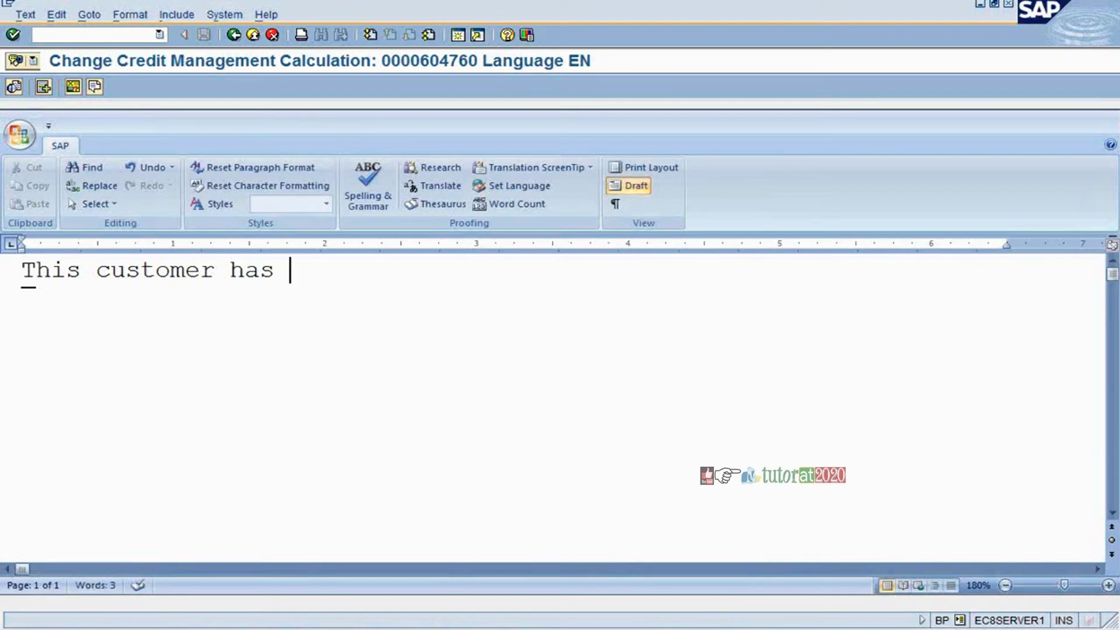
type("fore ")
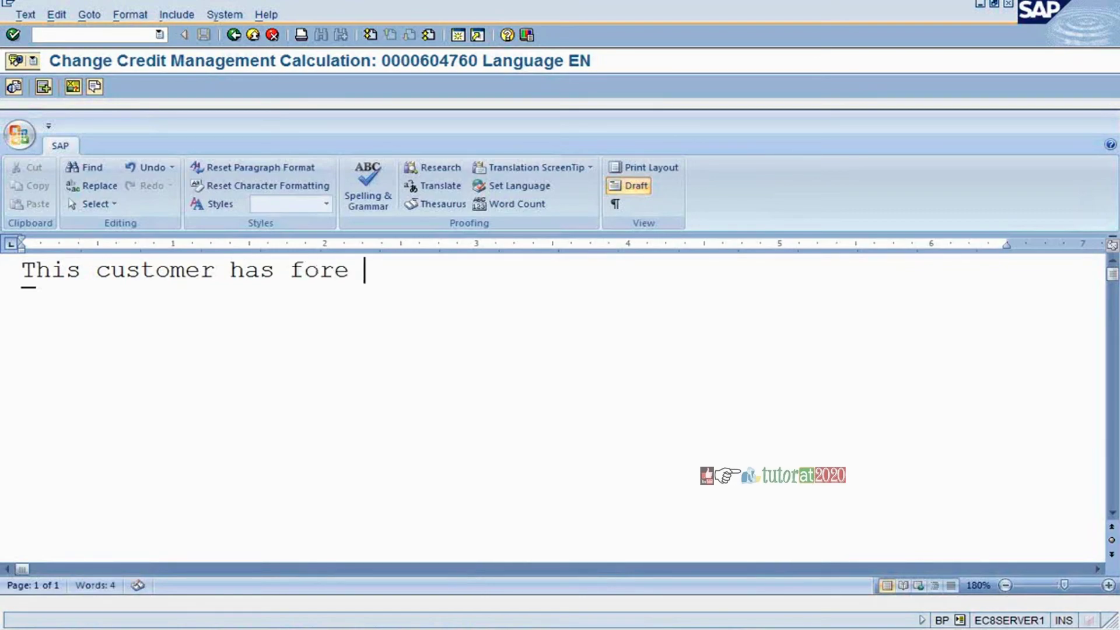
type("xx acc")
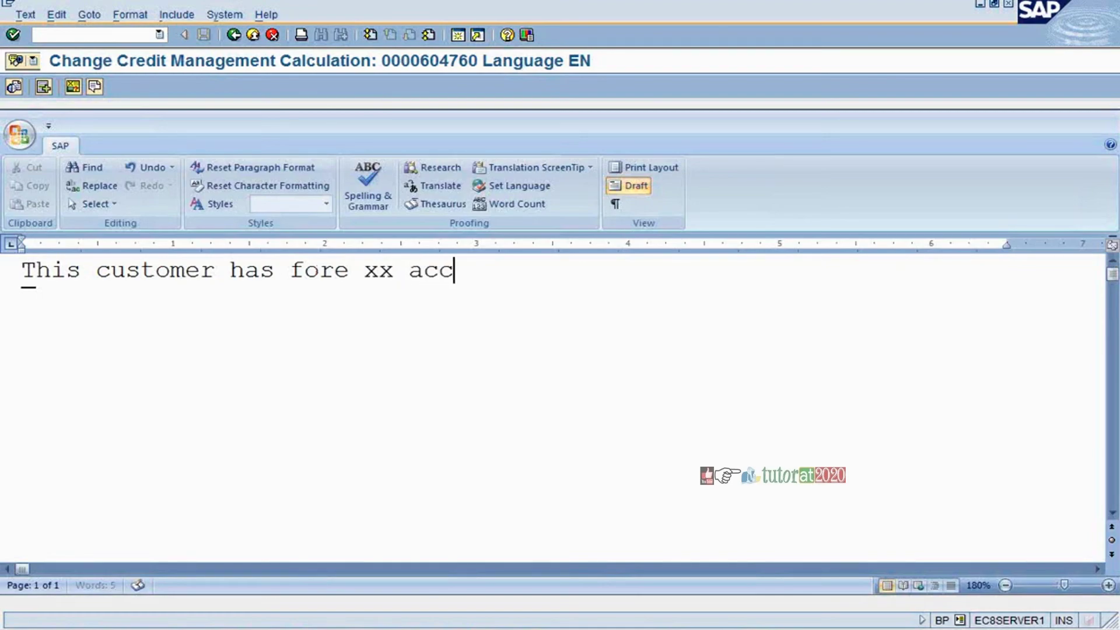
type("or")
type("htt")
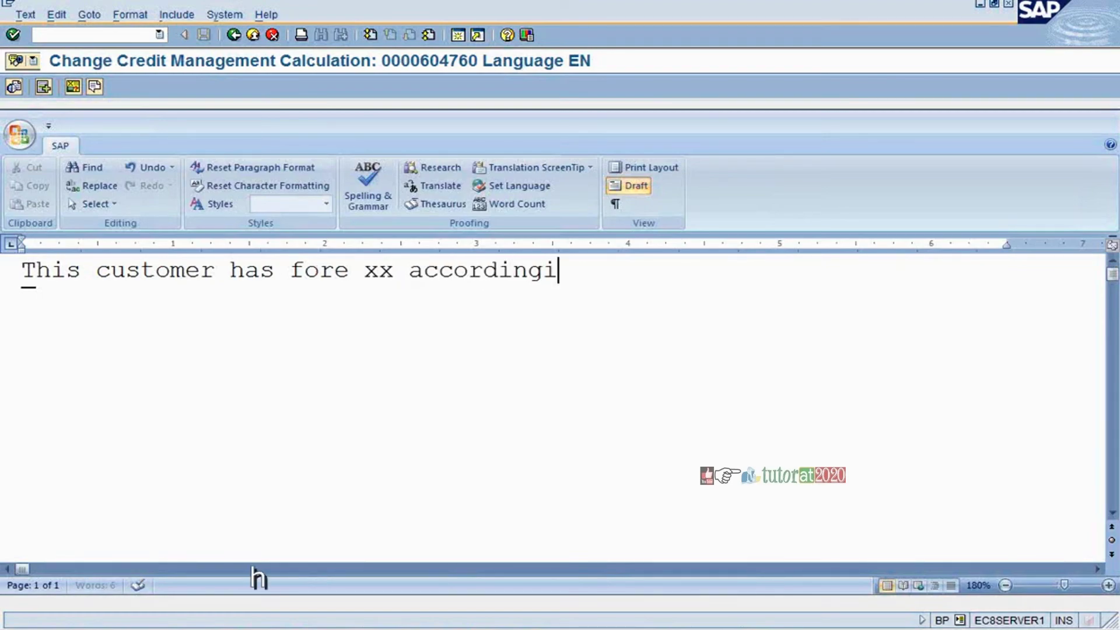
type(". ")
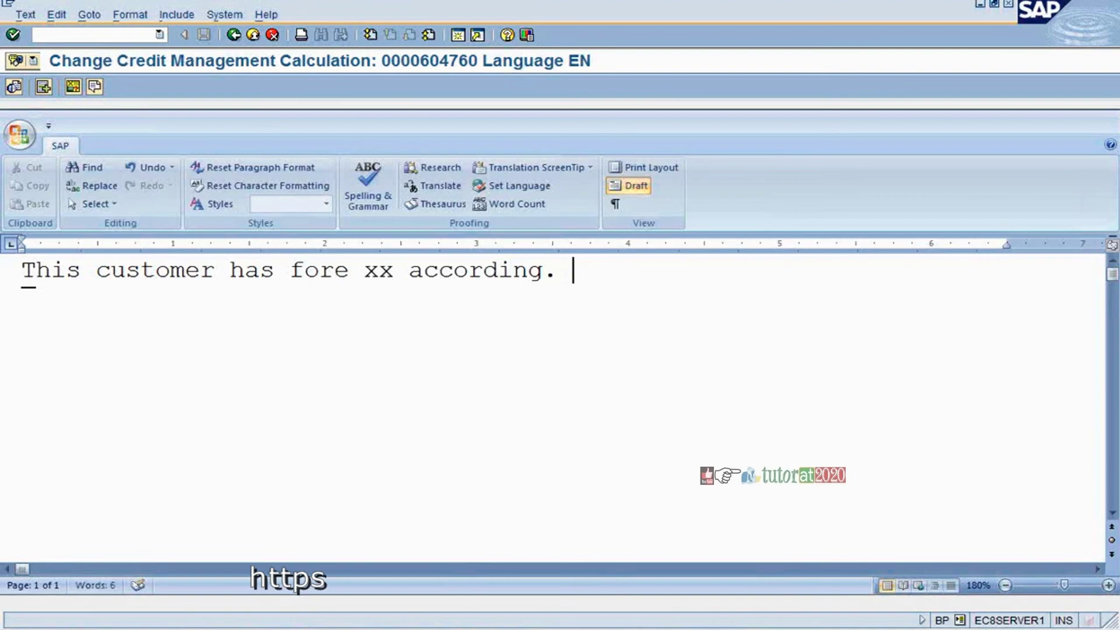
type("Legal")
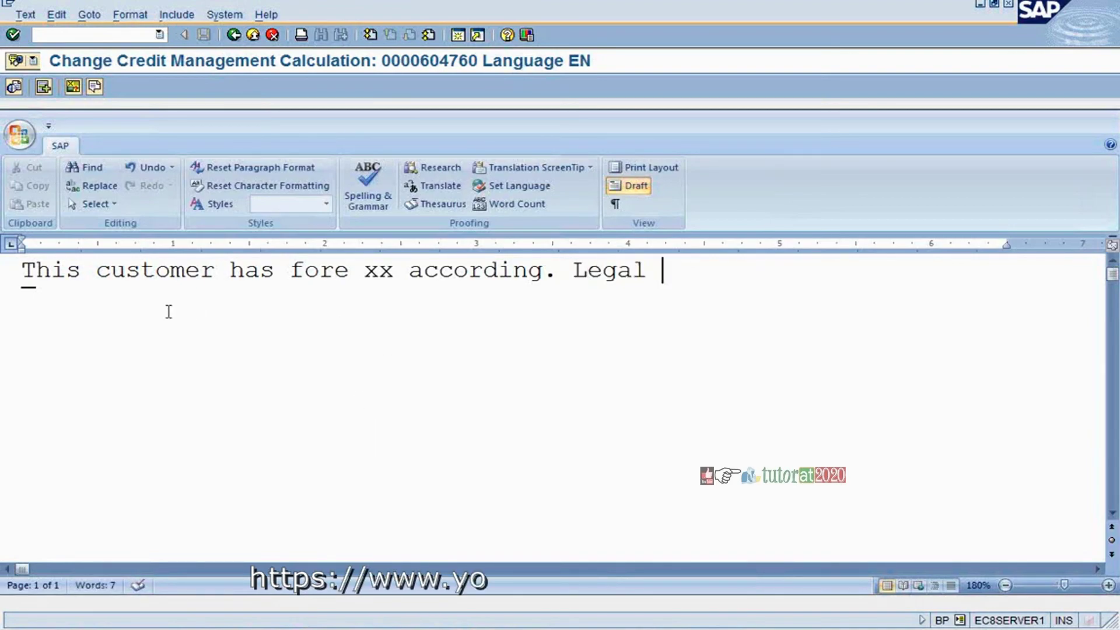
left_click(12, 271)
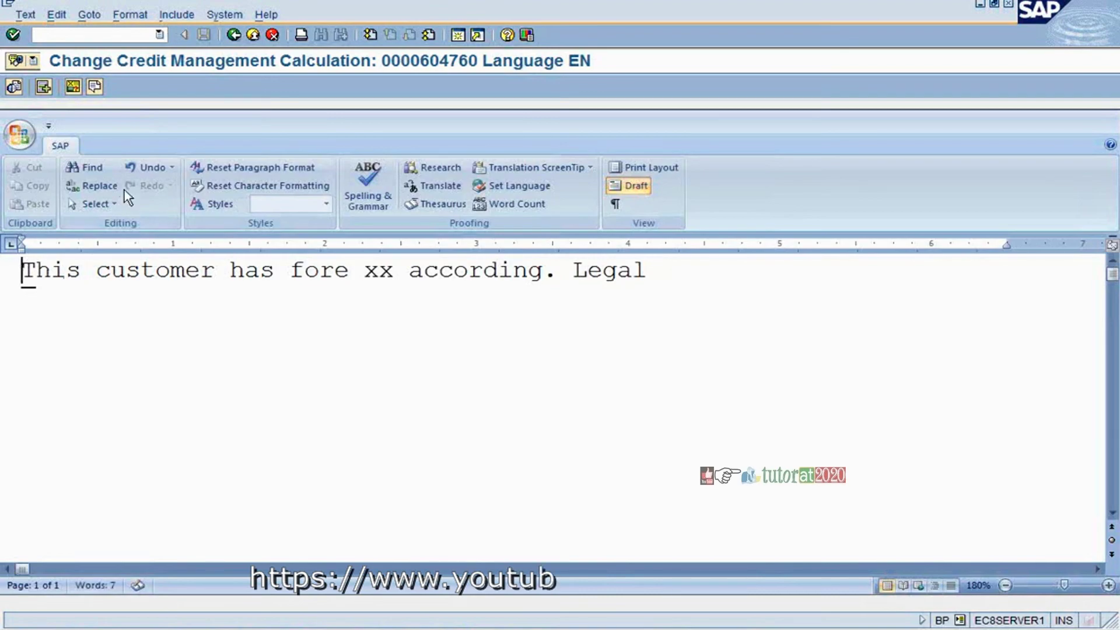
Transfer the note back to the Credit Profile and scroll to the Additional Info in Credit Management table.
left_click(233, 35)
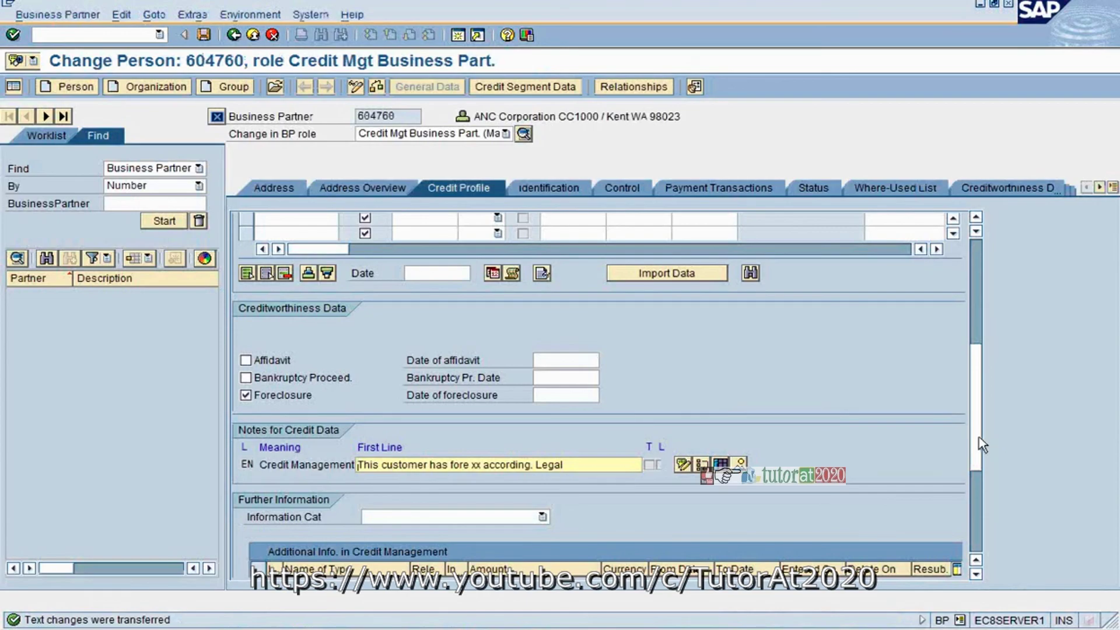
left_click_drag(978, 440, 978, 491)
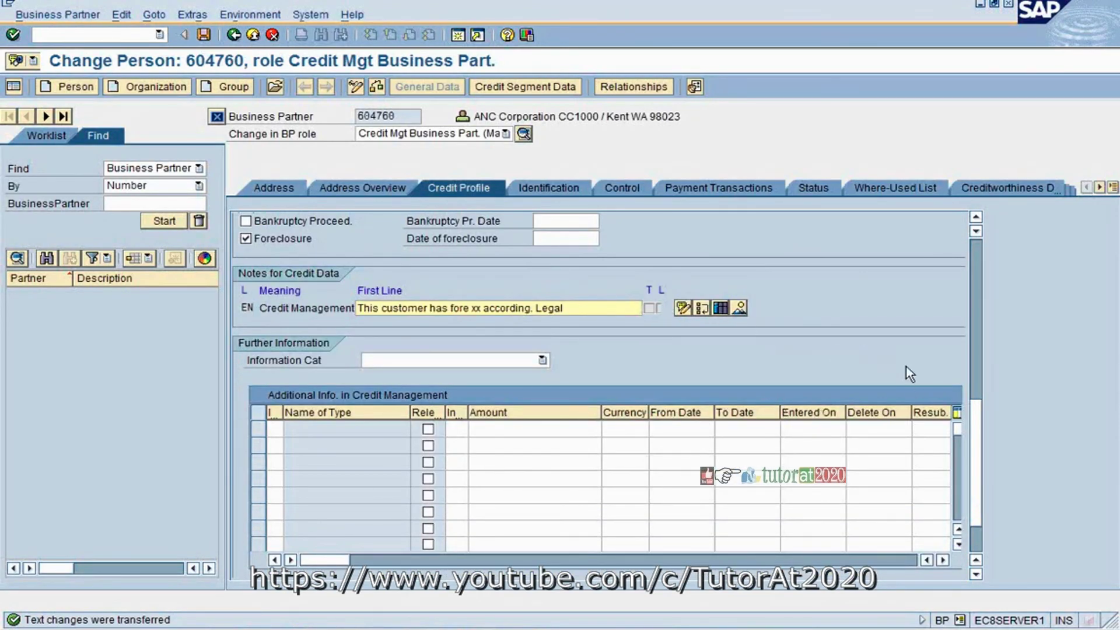
left_click_drag(975, 422, 976, 400)
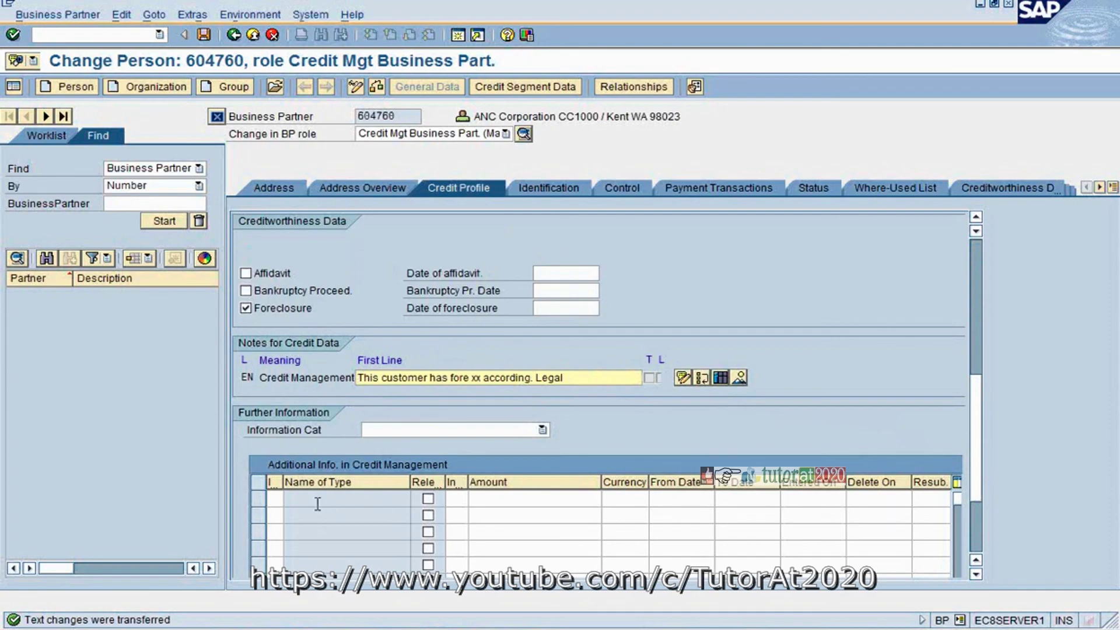